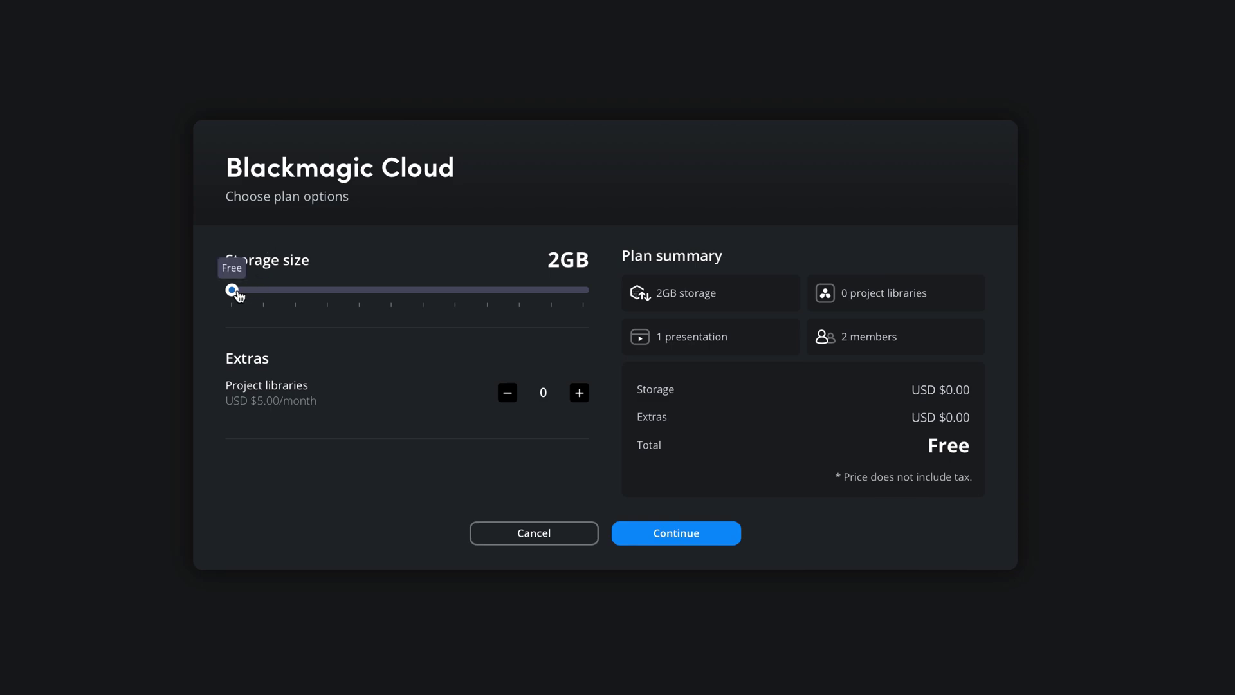
Compare plan prices, then return storage to the free 2GB tier and confirm the plan change
drag(551, 260, 598, 259)
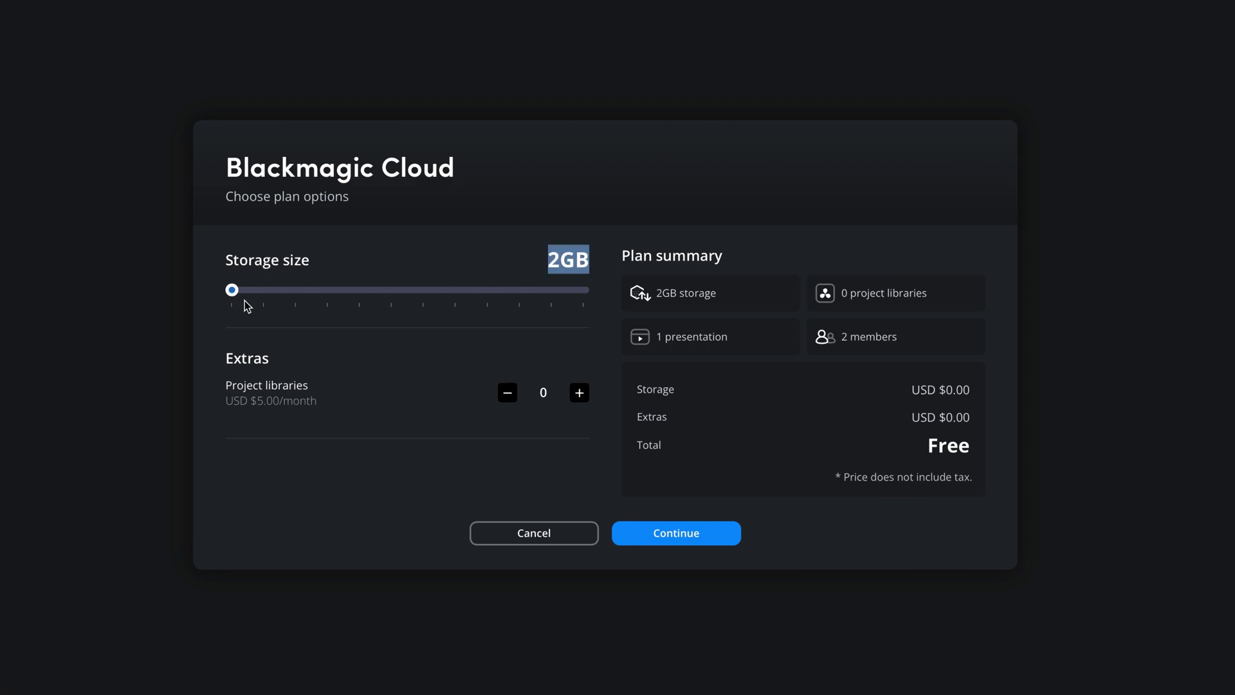
drag(232, 289, 587, 305)
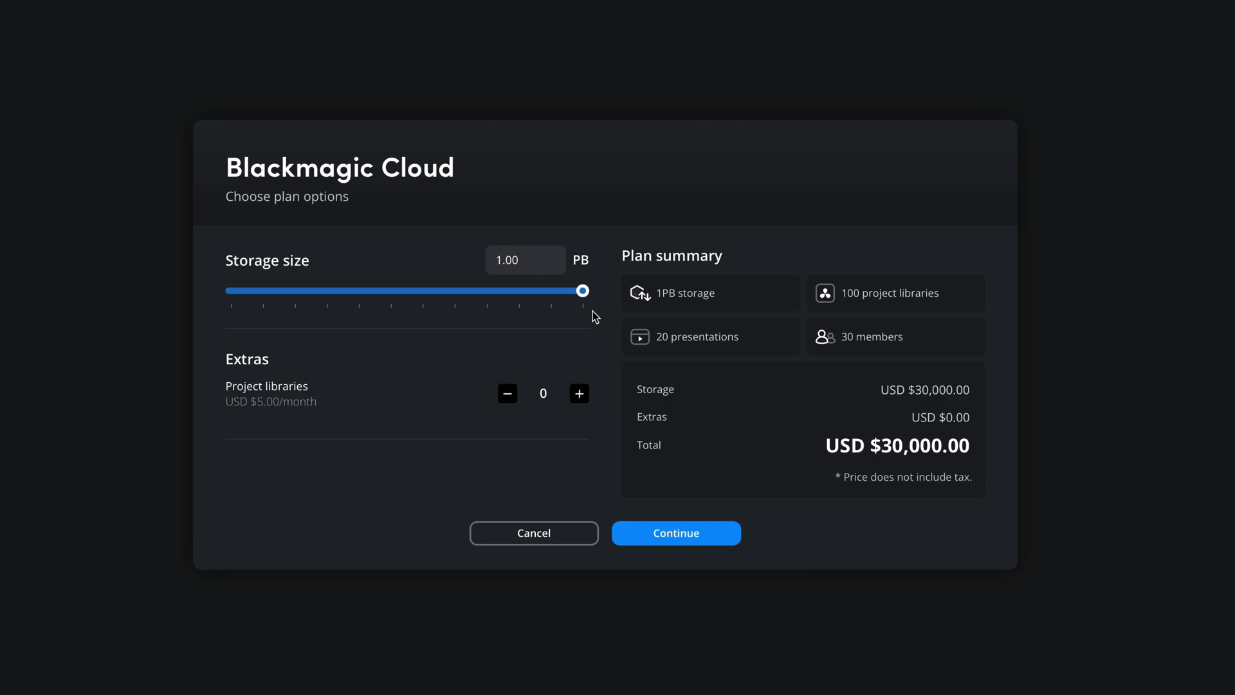
mouse_move(587, 295)
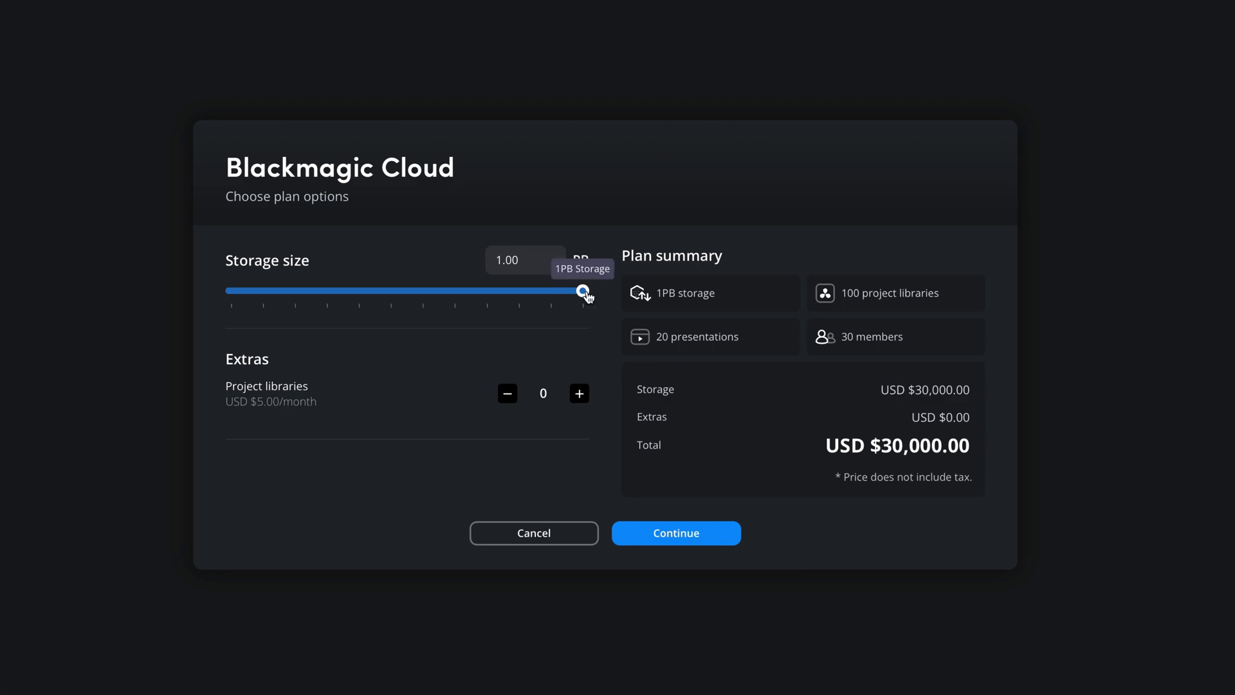
drag(587, 295, 230, 299)
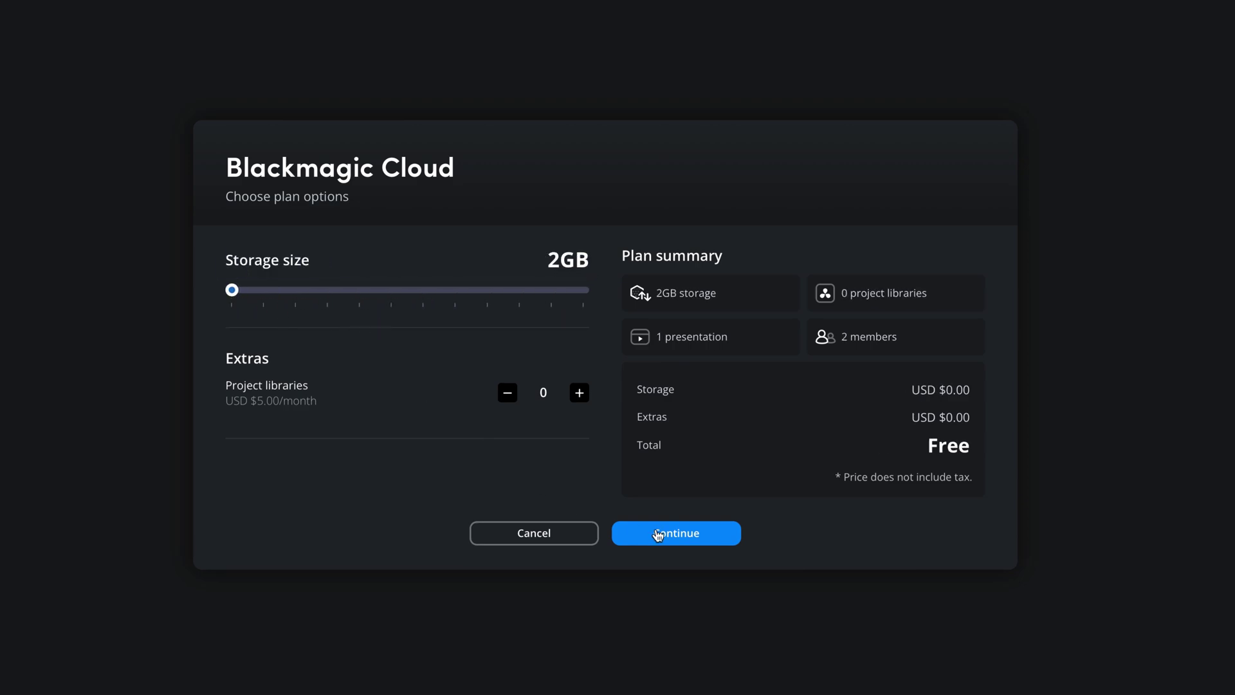
click(688, 533)
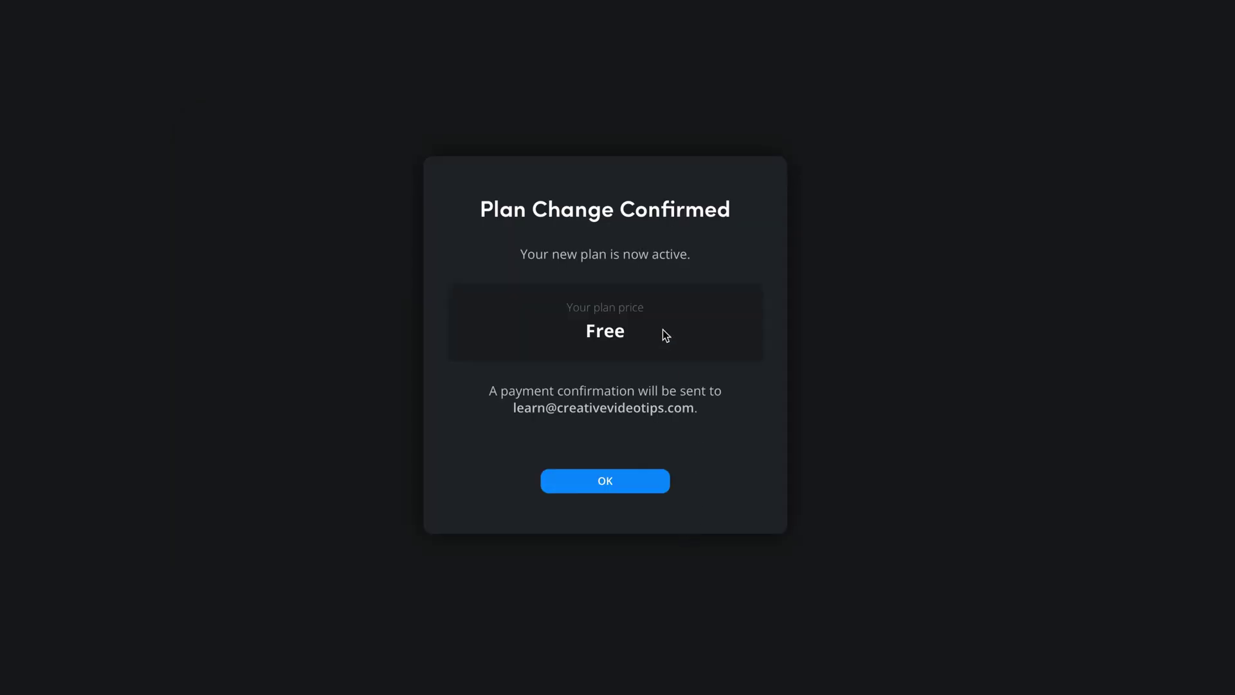
click(618, 483)
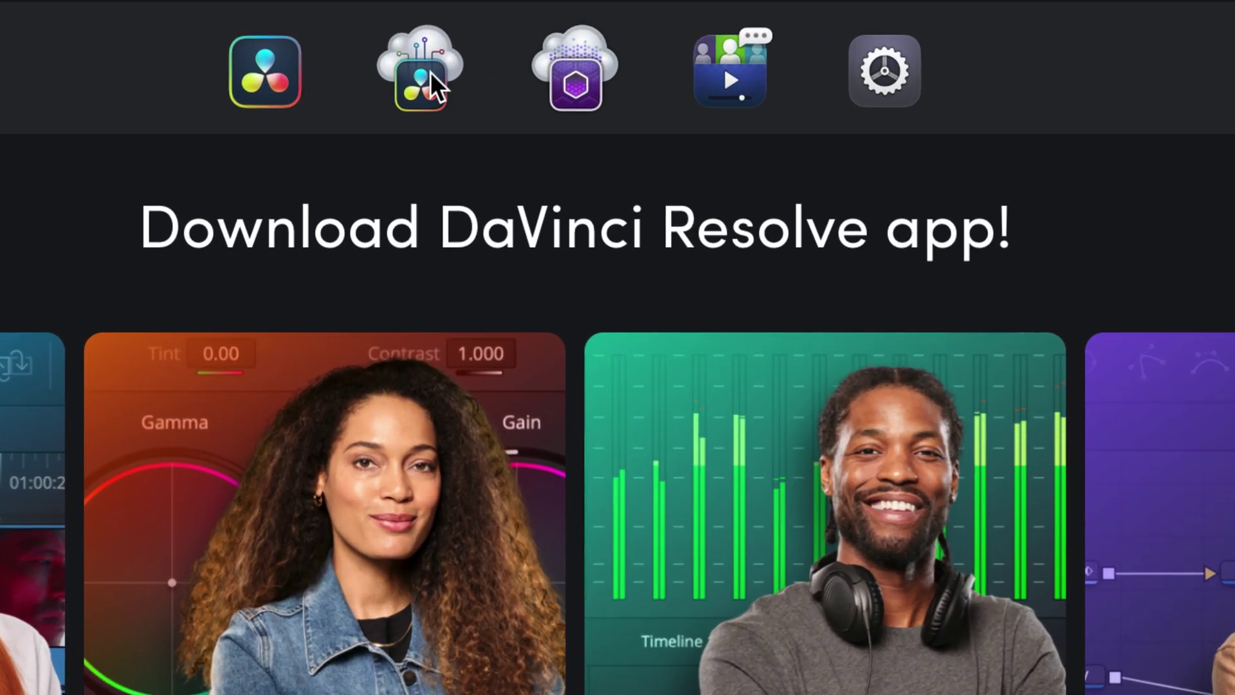
Go to Cloud Storage to view the empty private storage folder on the 2 GB plan
click(515, 42)
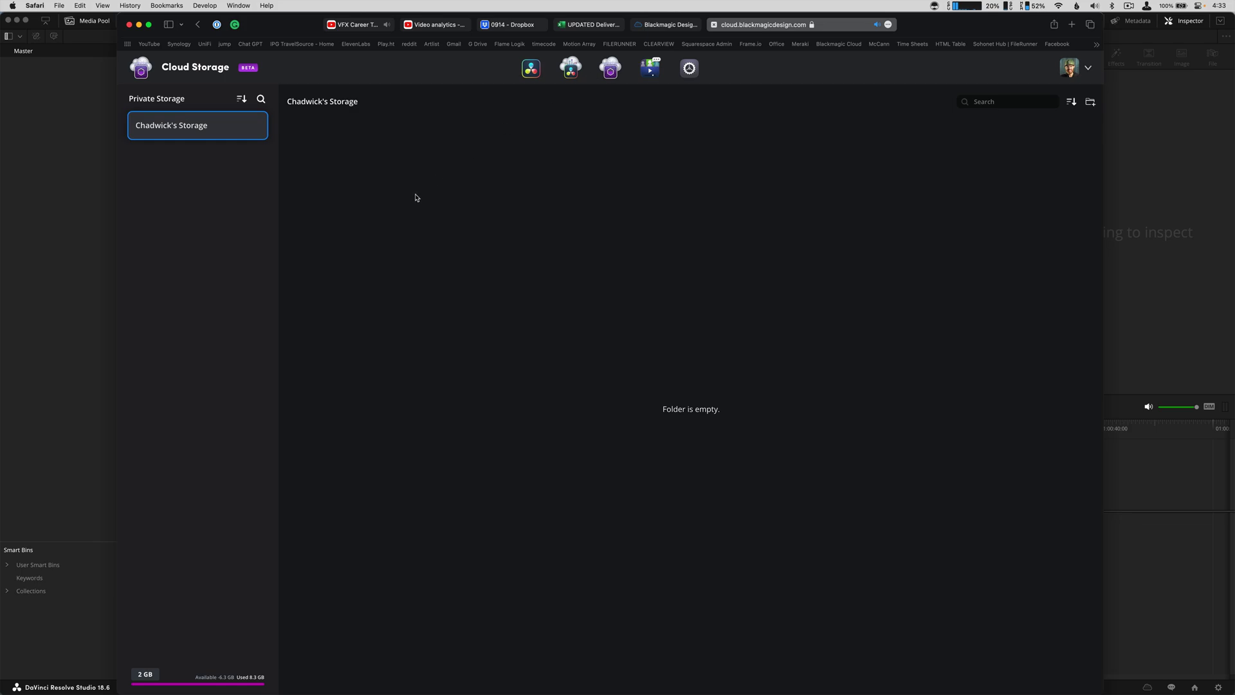
Add a new private storage folder named '0914 Test 1'
click(1091, 103)
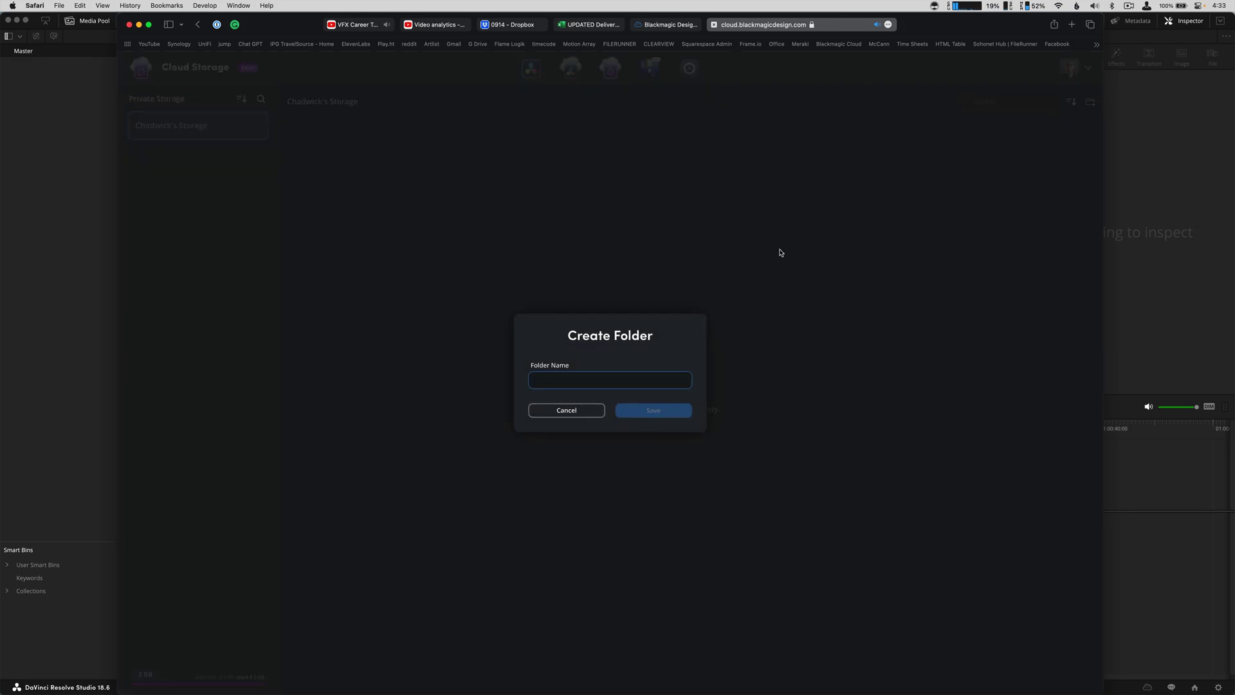
text(0914 Test 1)
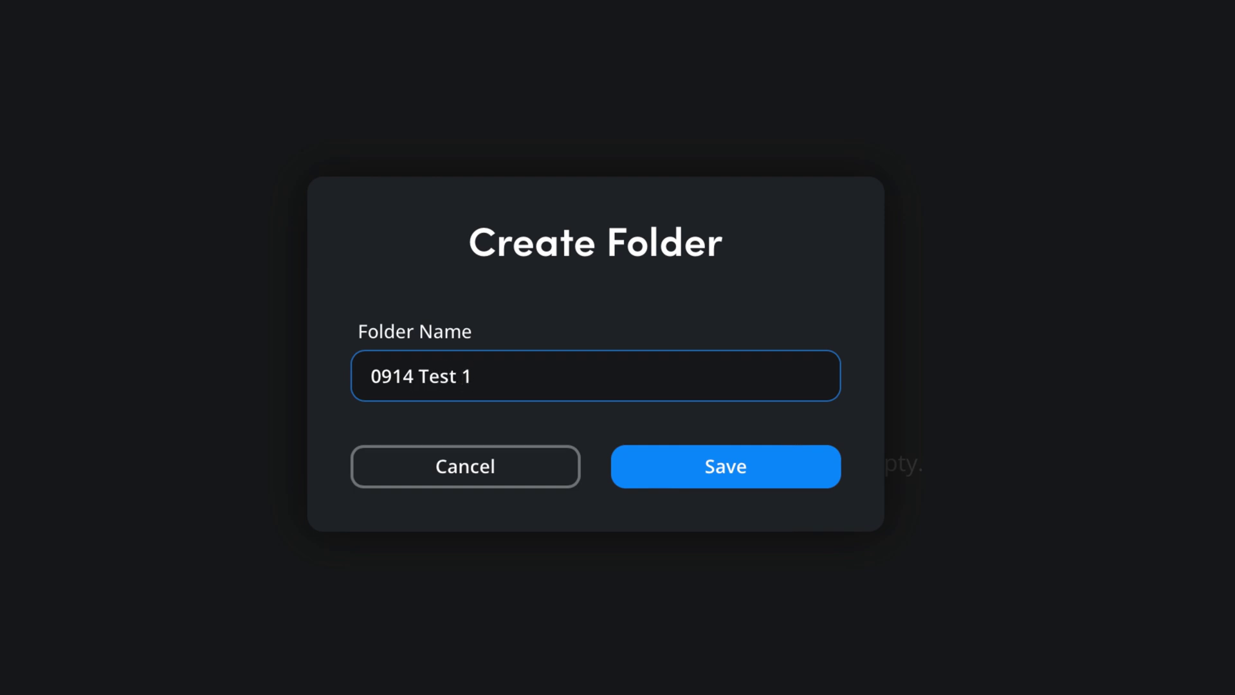
click(692, 479)
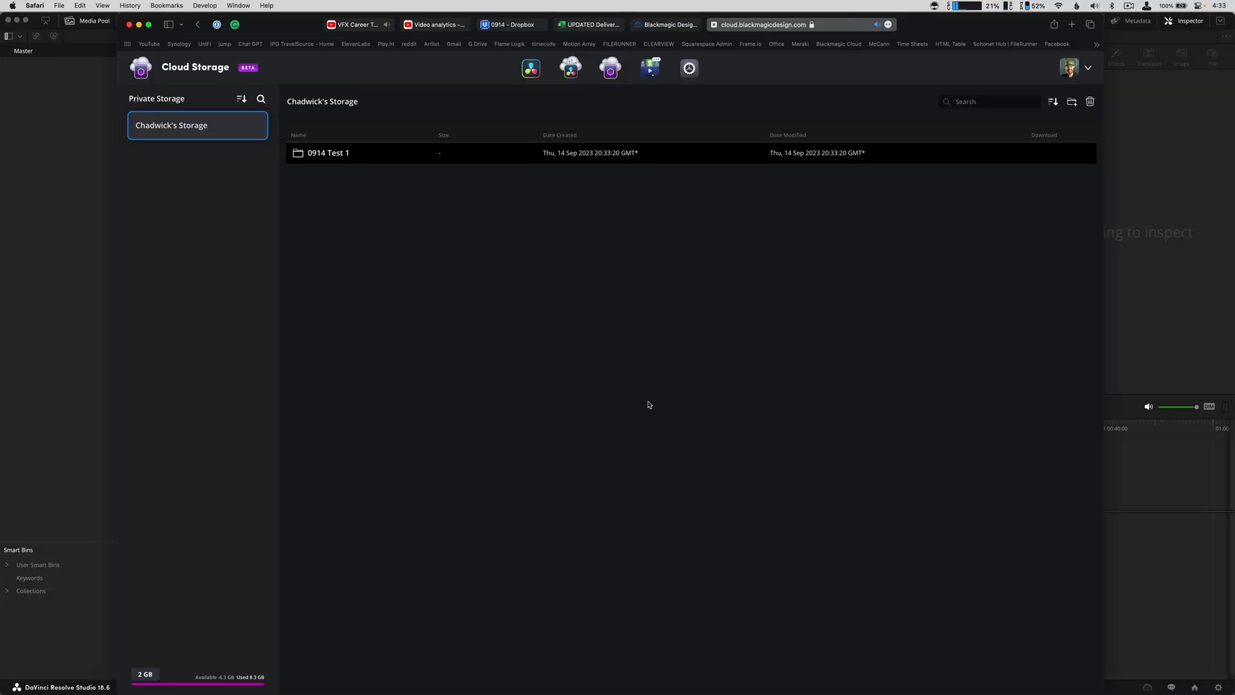
Set the camera shutter to 1/50 and ISO to 626, then check Private Storage holds 0 clips
click(340, 159)
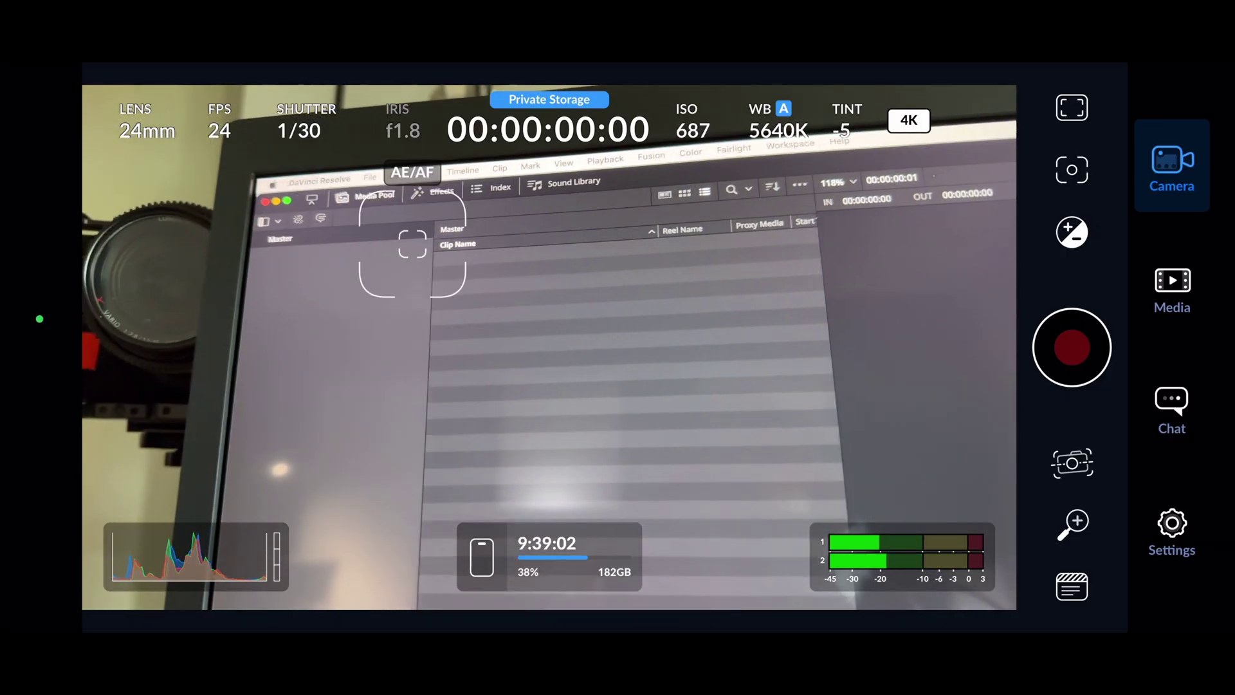
click(306, 122)
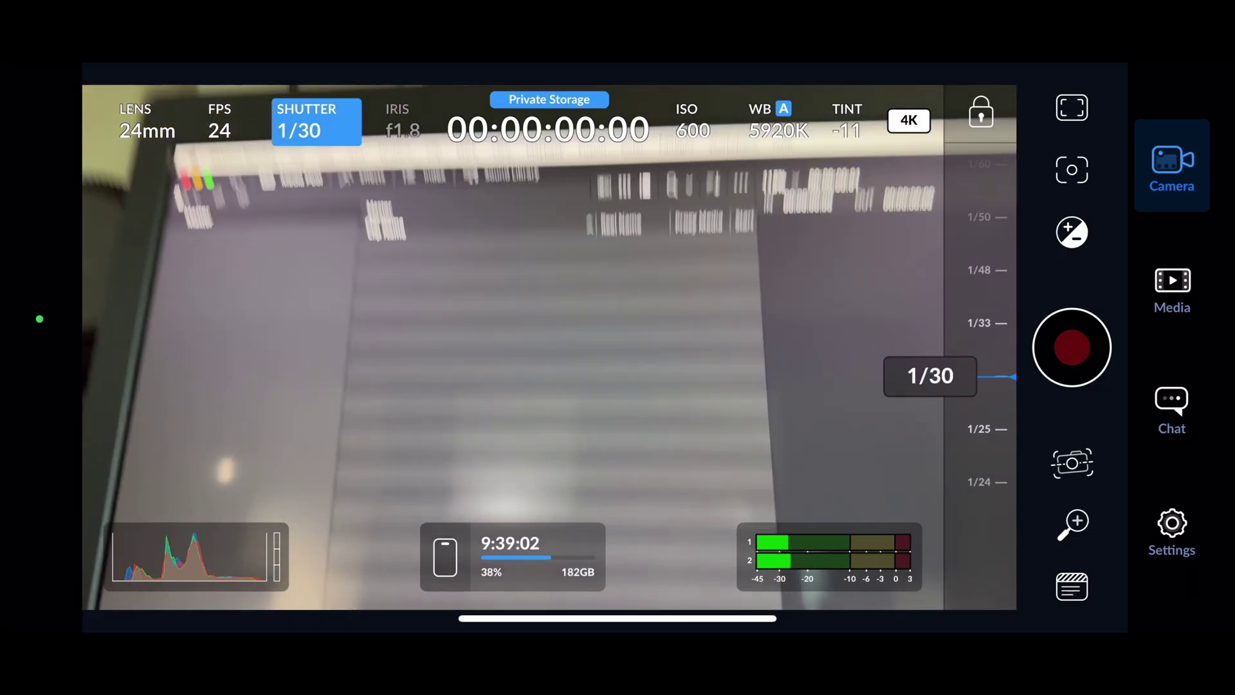
drag(984, 270, 984, 429)
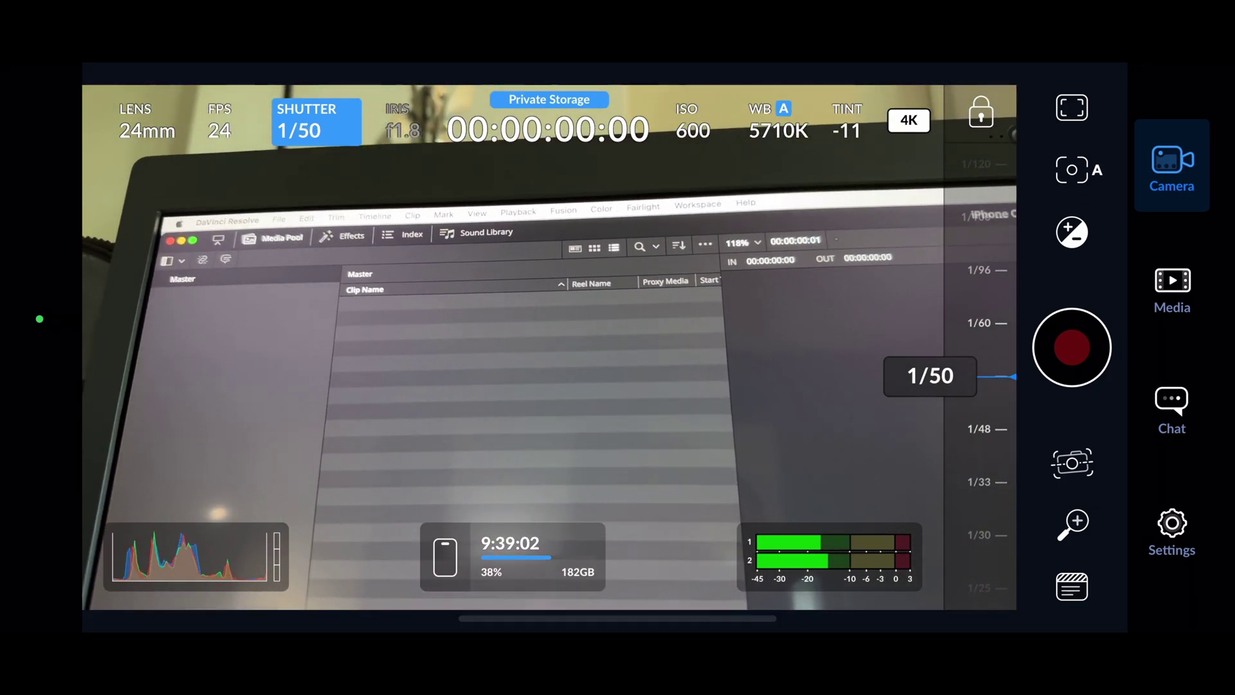
click(693, 123)
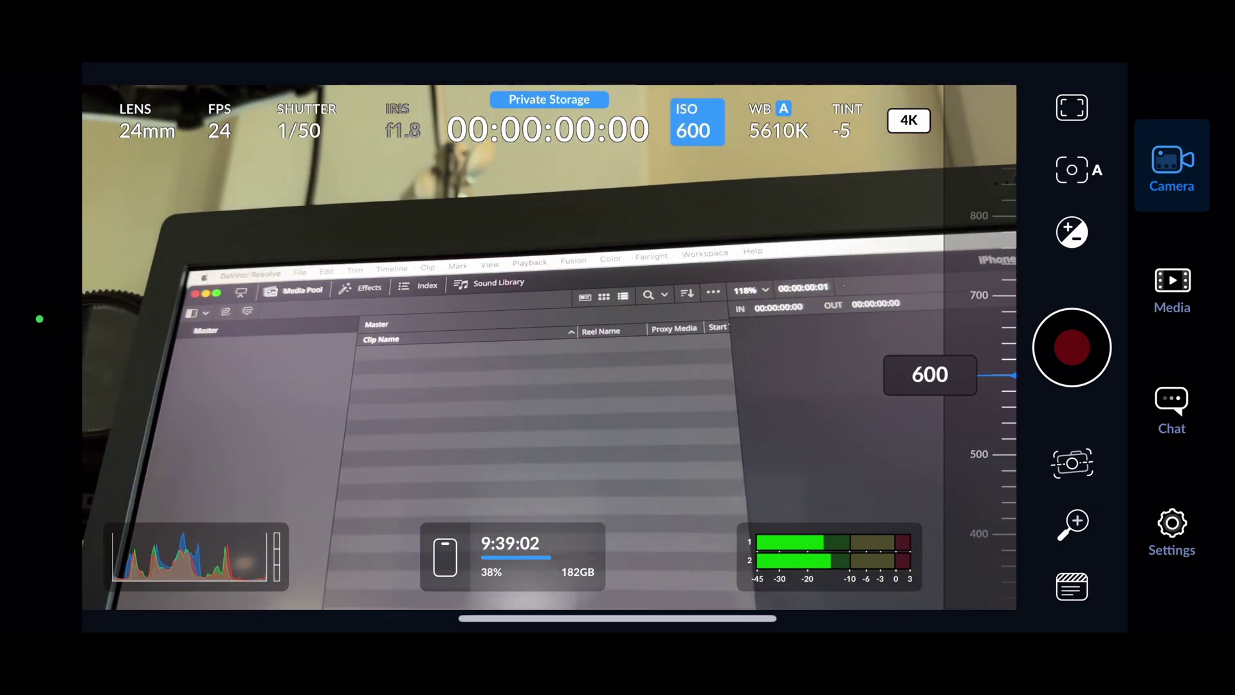
drag(984, 374, 984, 415)
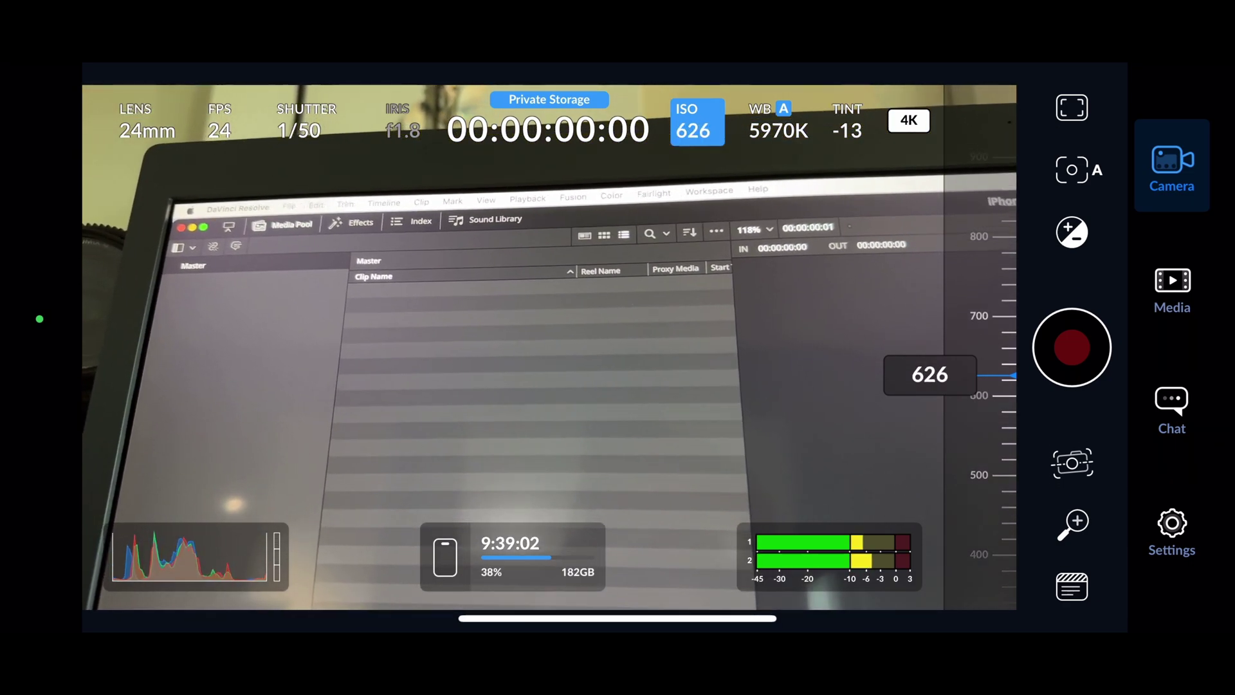
click(1171, 286)
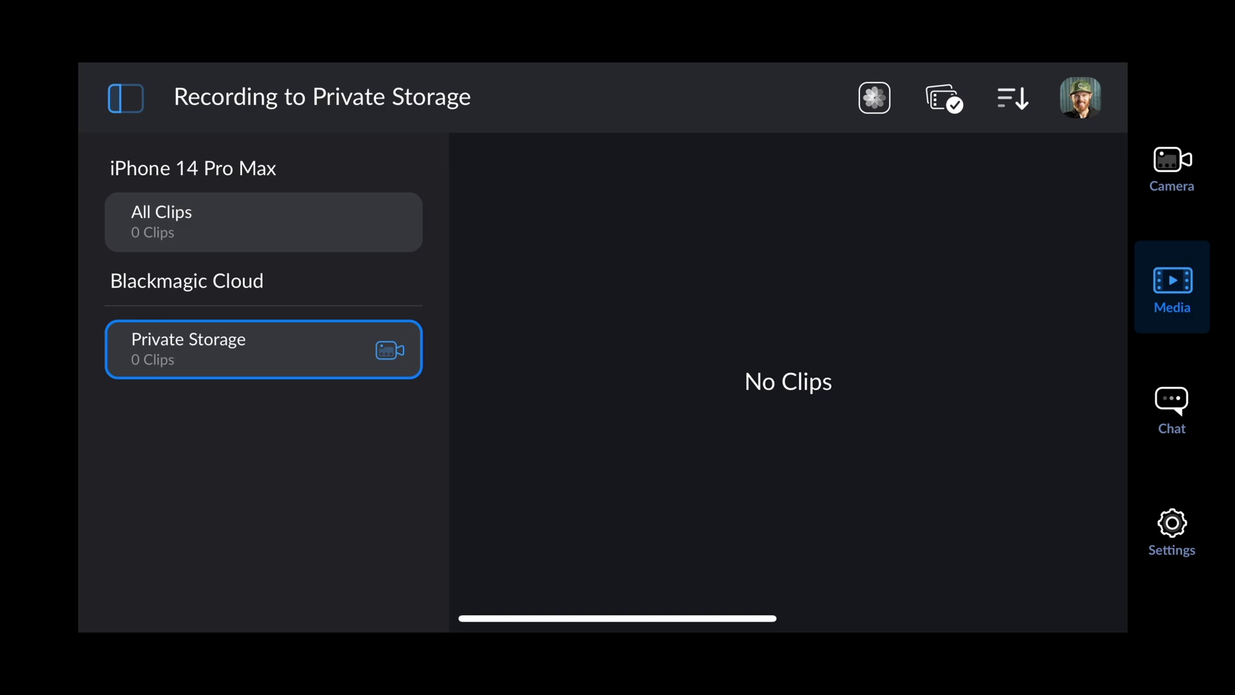
Record a roughly 13-second clip, A001_09141641_C001, and watch its proxy begin uploading
click(1171, 168)
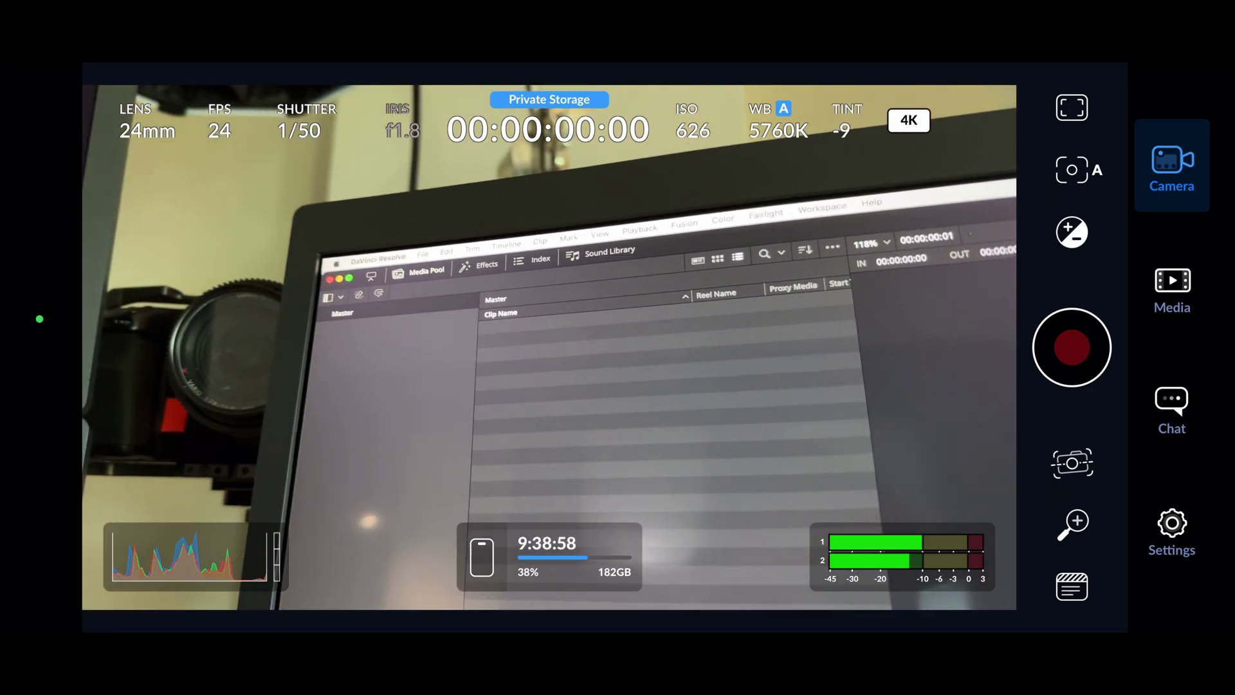
click(1072, 348)
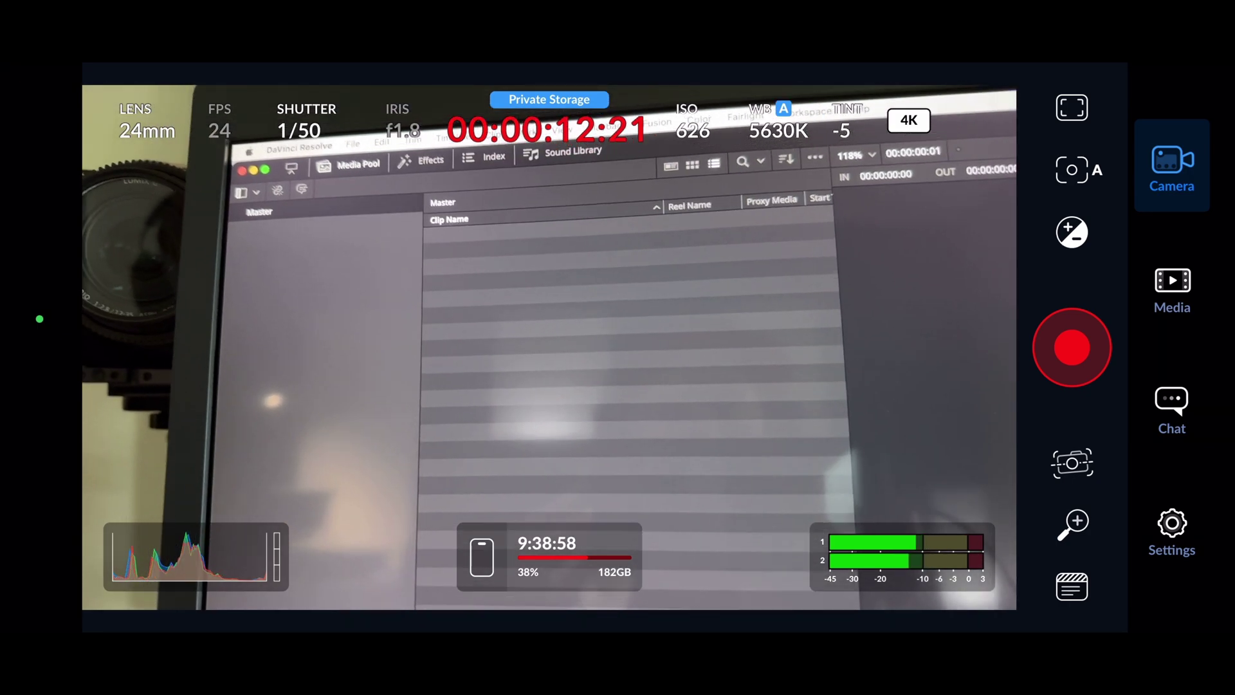
click(1071, 348)
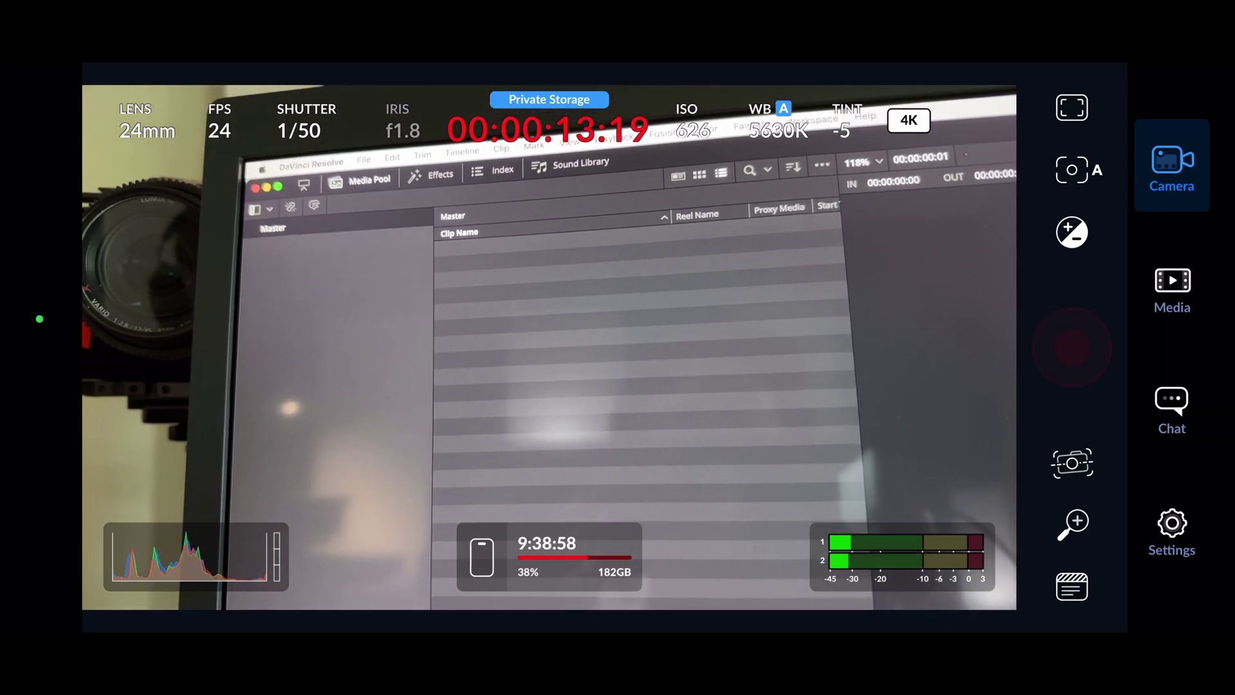
click(1171, 288)
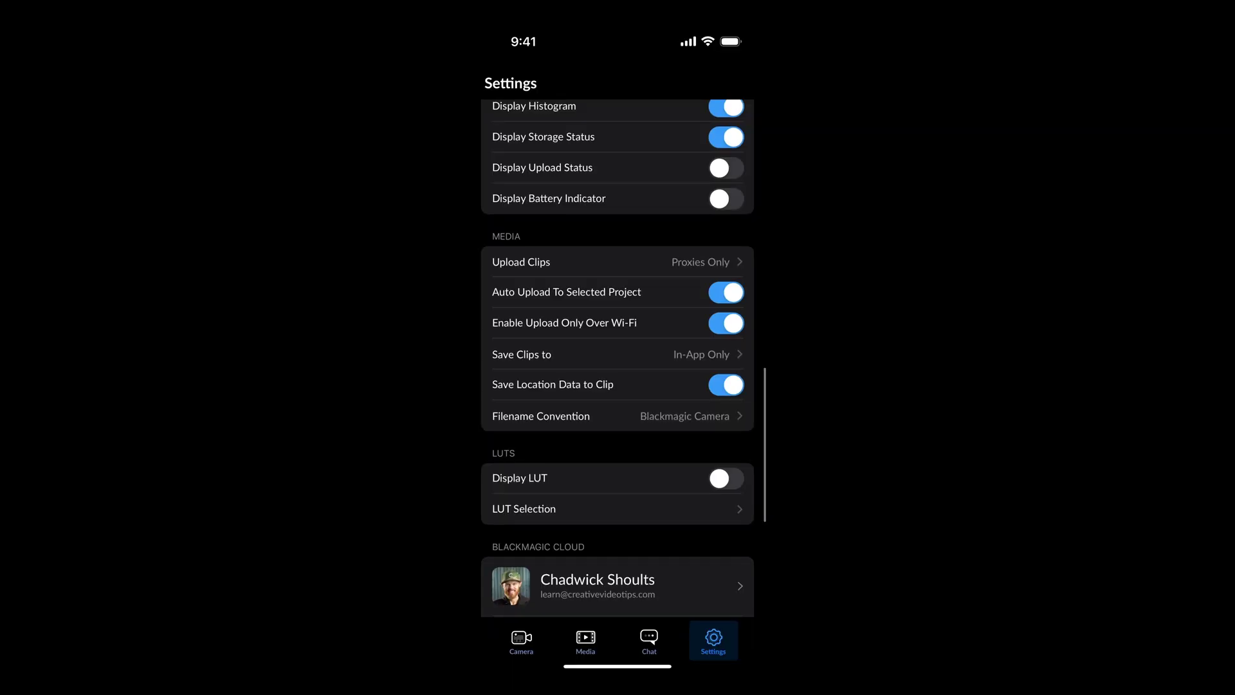
Verify Upload Clips is set to Proxies Only, then go back to the 24 fps camera view
scroll(617, 357, up, 2)
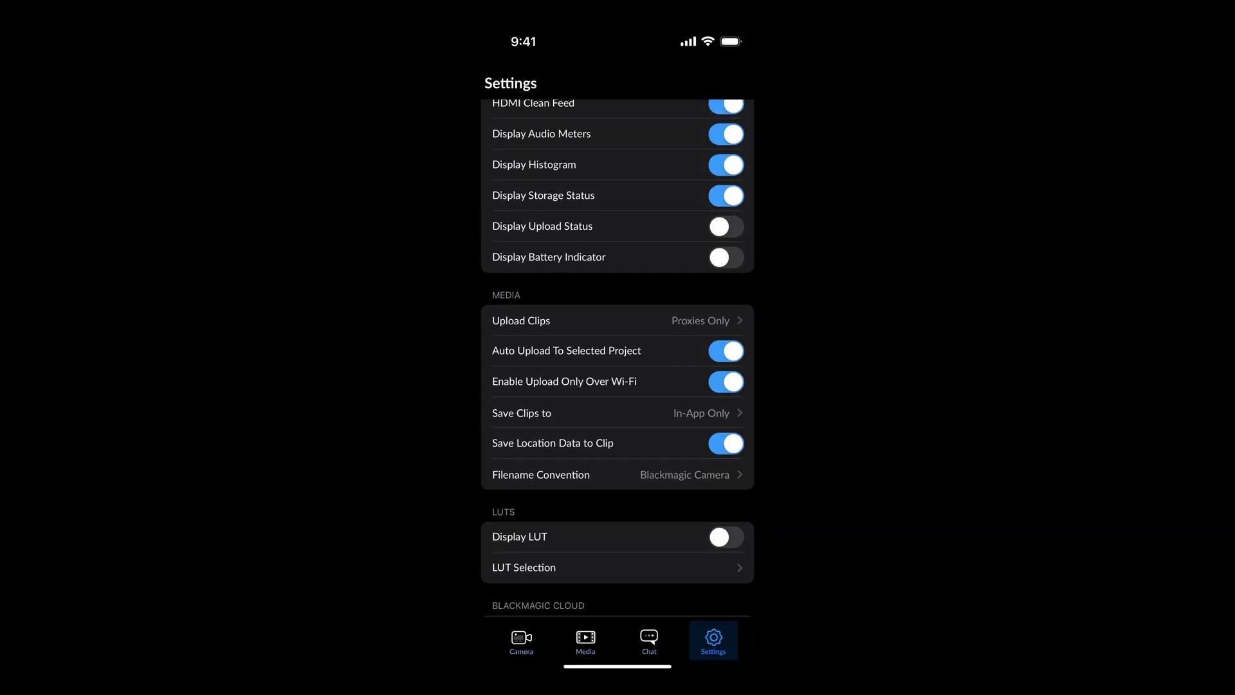
click(617, 321)
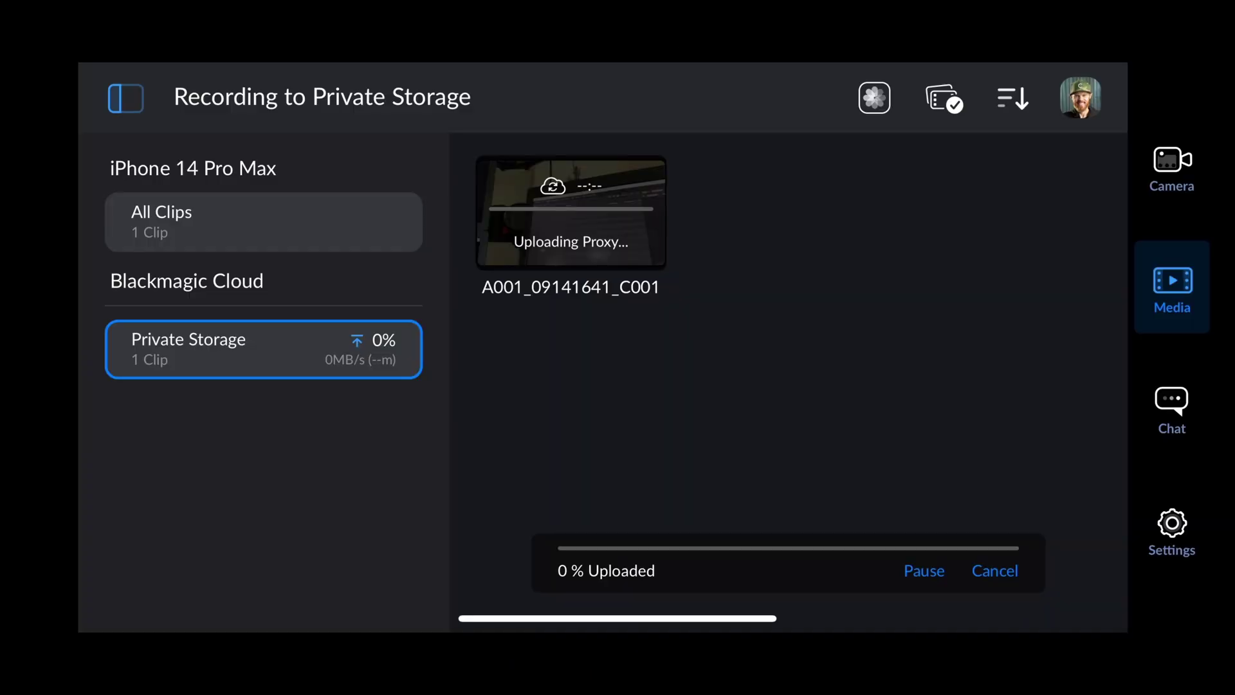
scroll(264, 283, up, 1)
click(1171, 167)
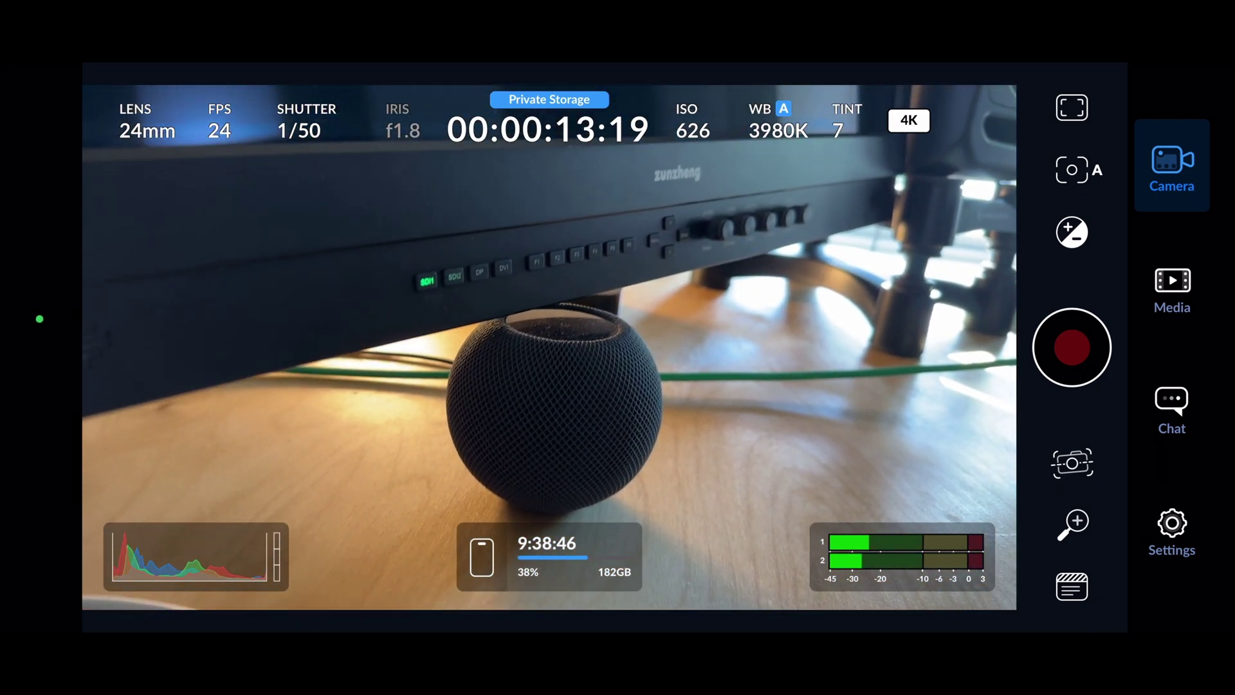
Record more clips so C002–C004 appear in Private Storage preparing proxy uploads
click(1072, 347)
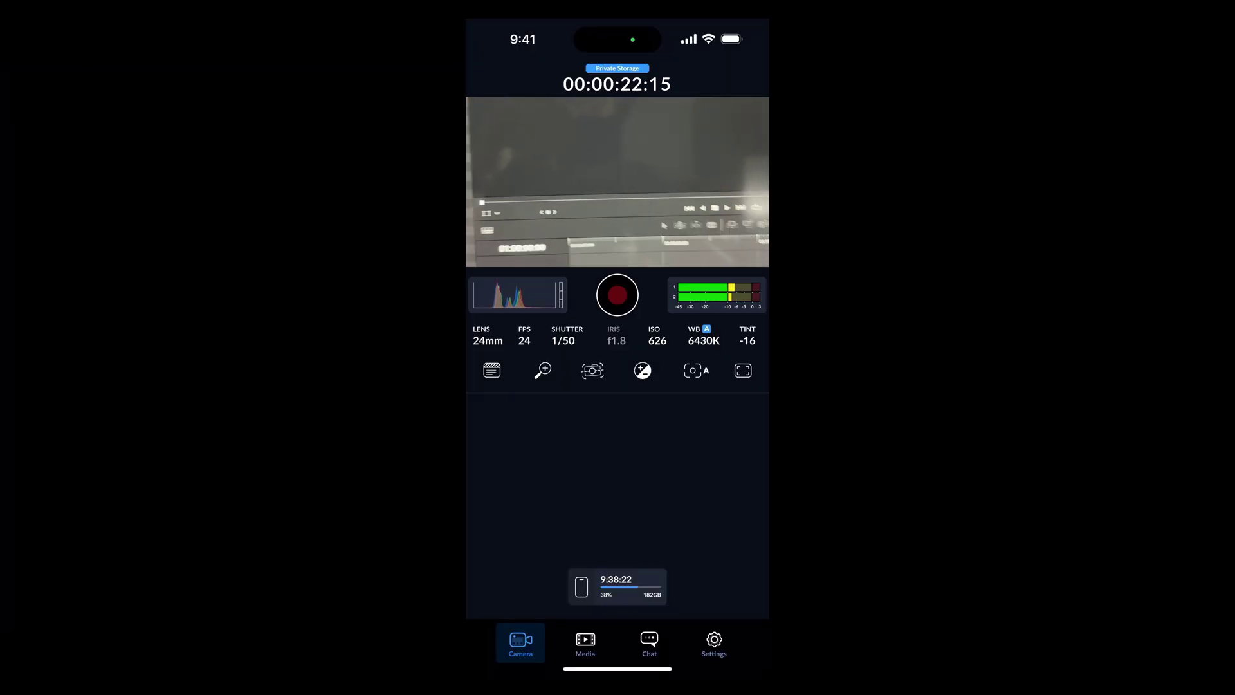
click(616, 294)
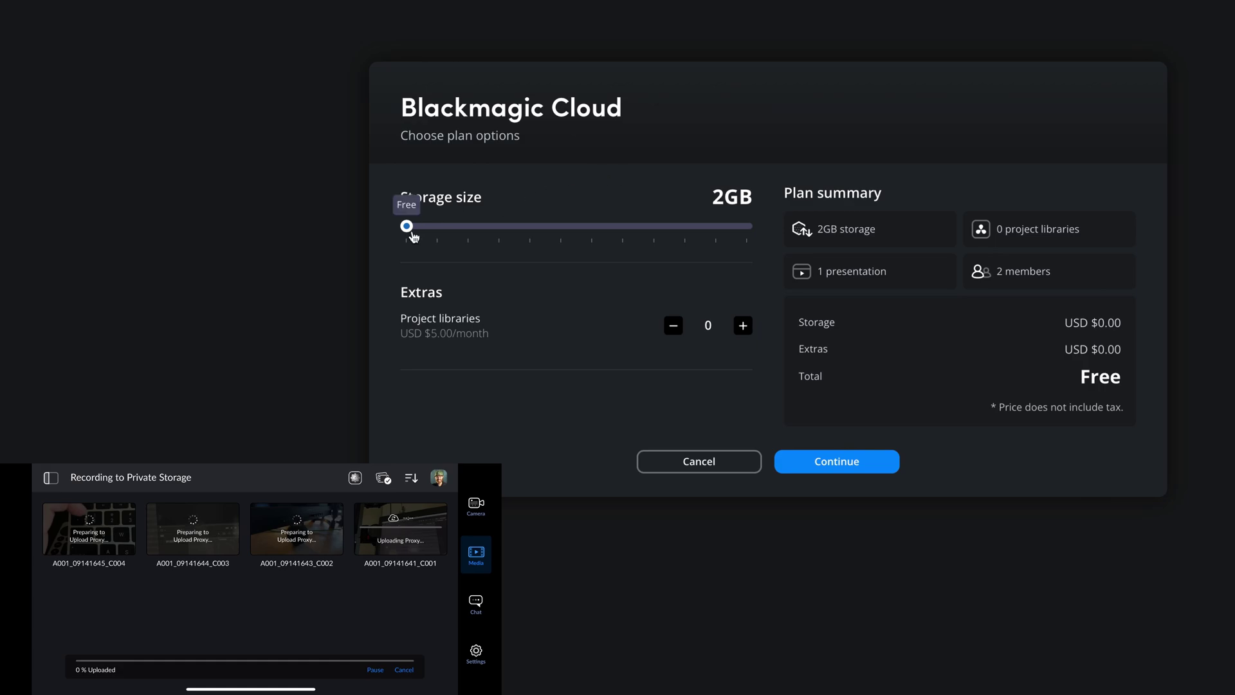
Switch to the 500GB storage plan at USD $15.00 per month and pay for it
drag(408, 229, 426, 231)
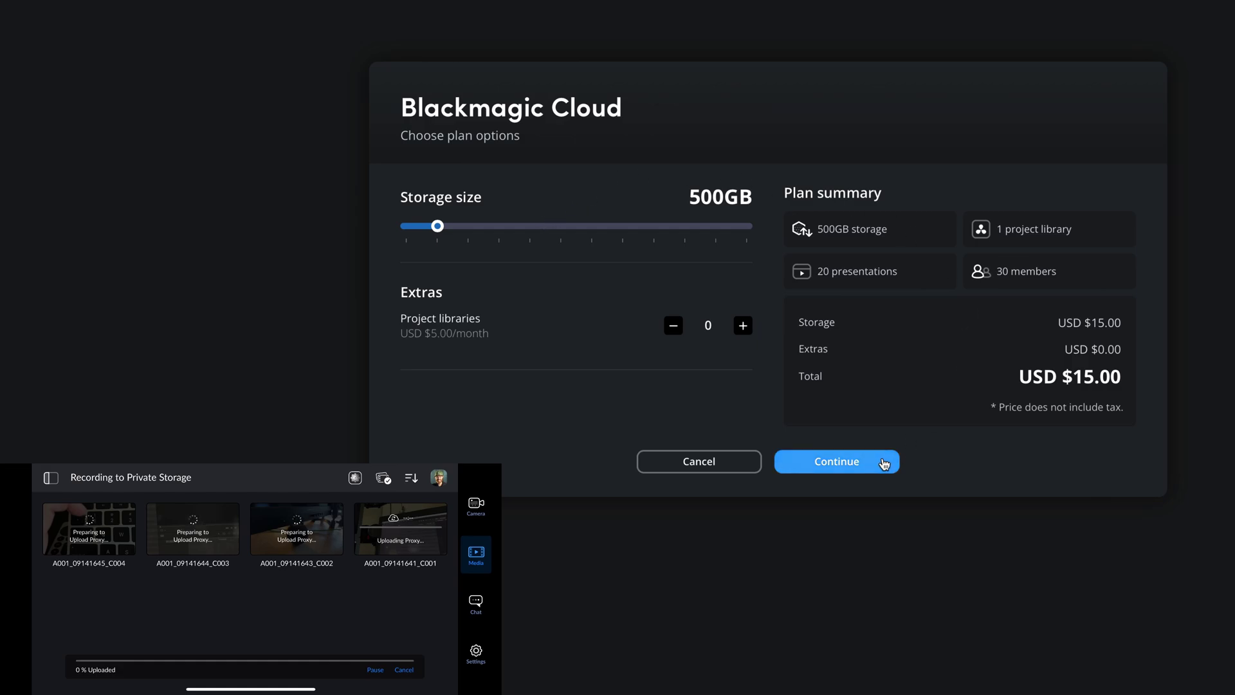
click(843, 463)
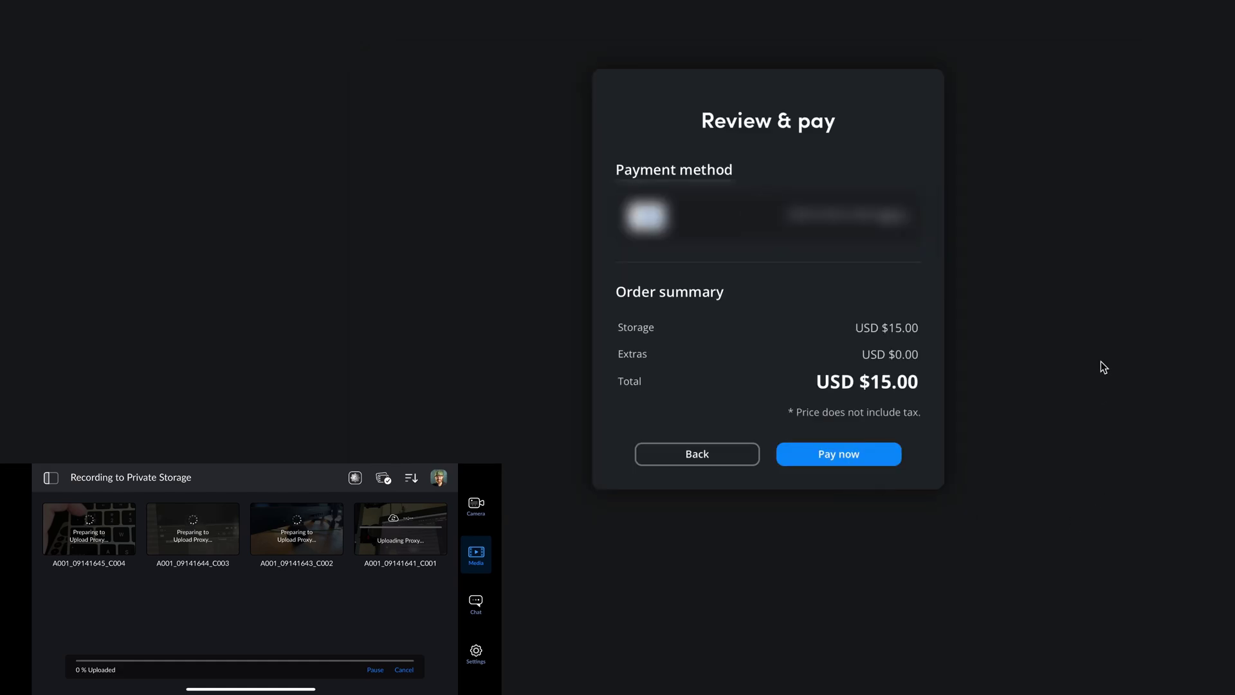
click(819, 454)
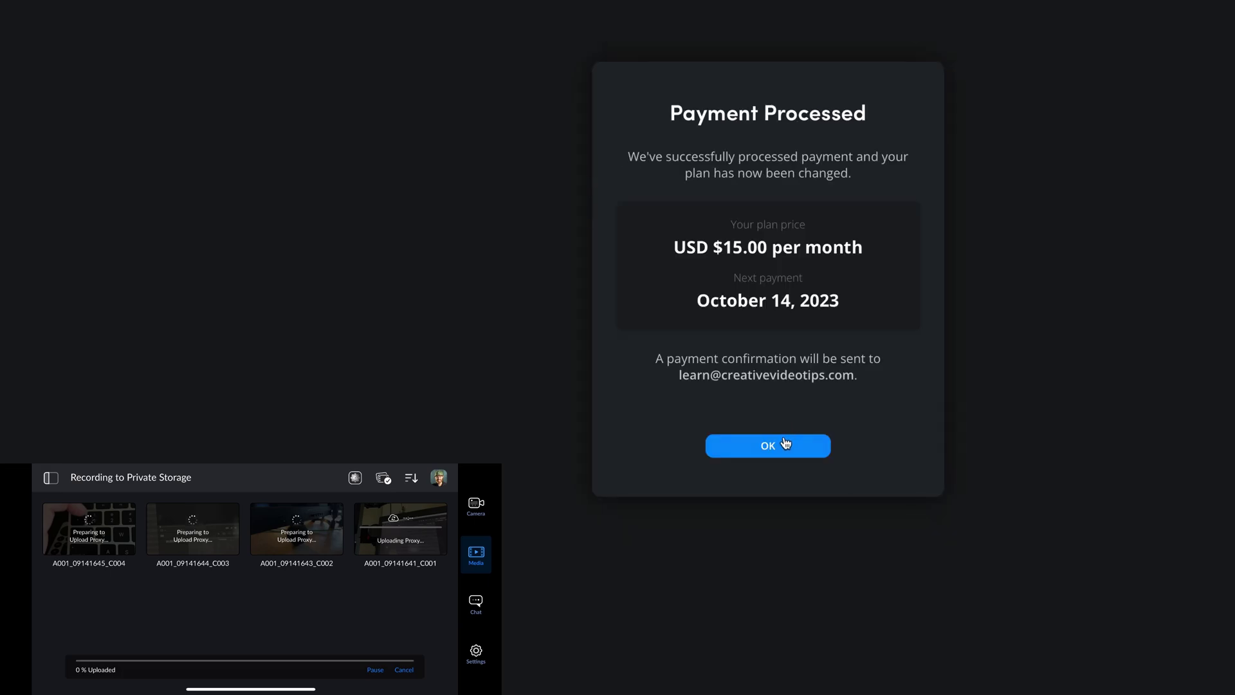
click(785, 444)
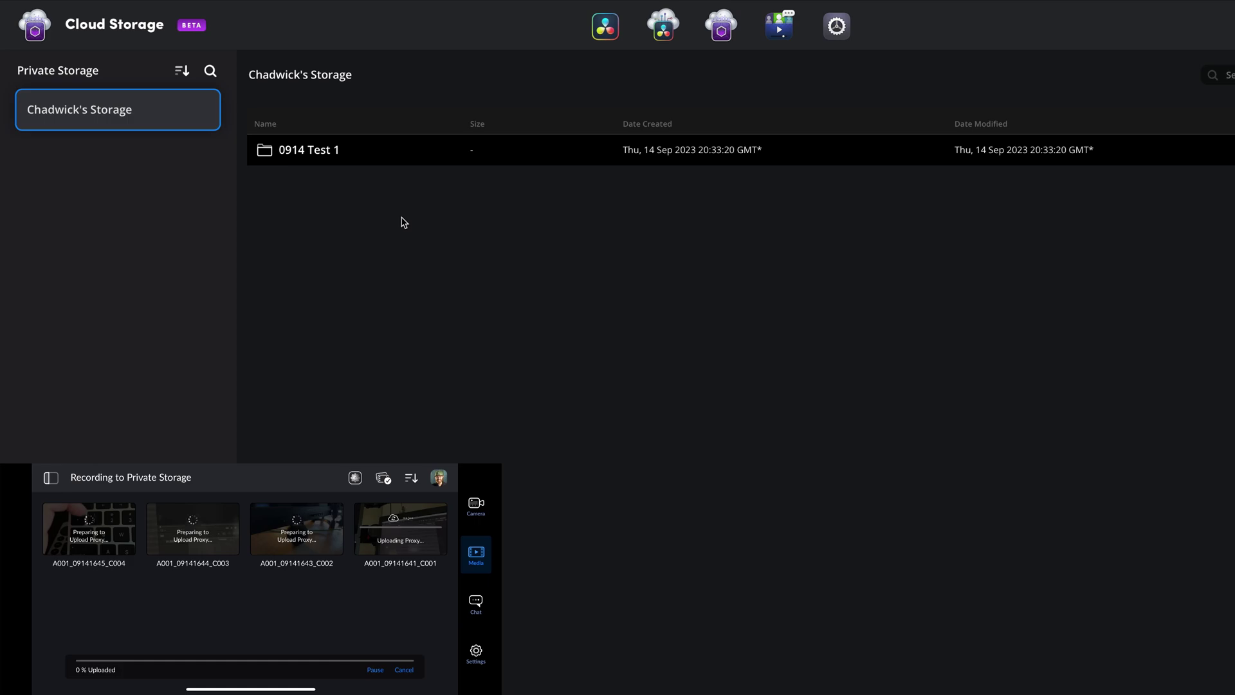
Open the 0914 Test 1 folder and wait until all four clips show PXY proxy badges
double_click(325, 153)
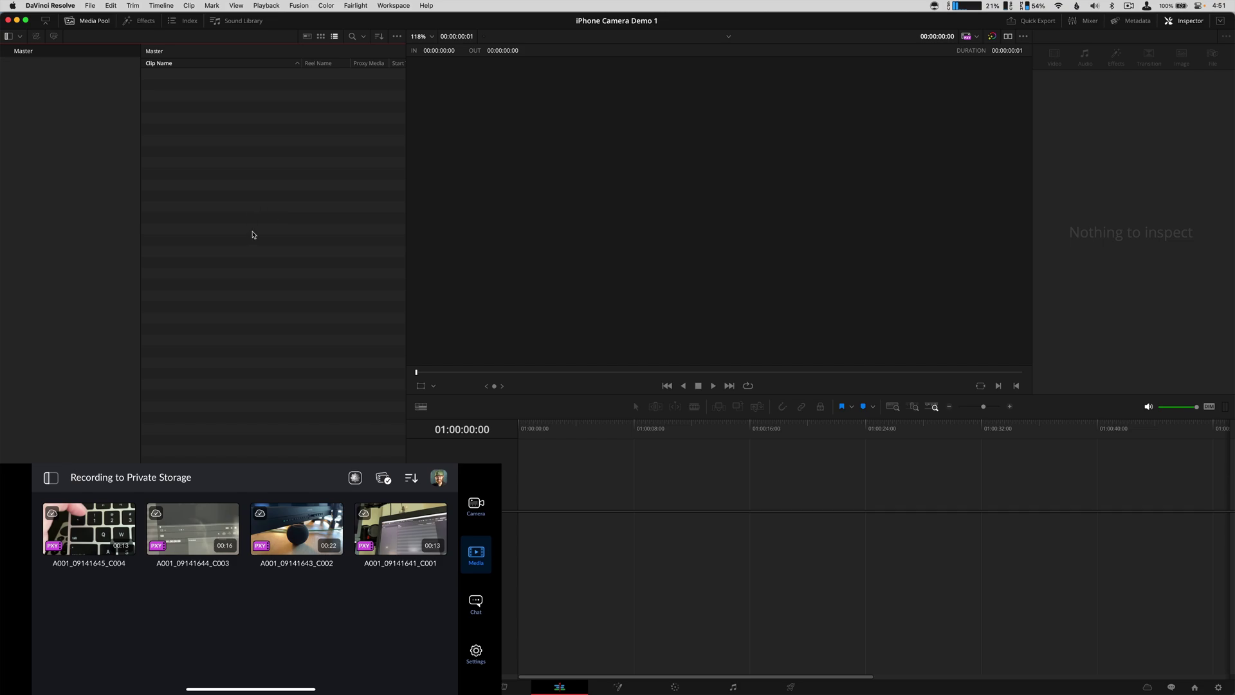
key(super+Tab)
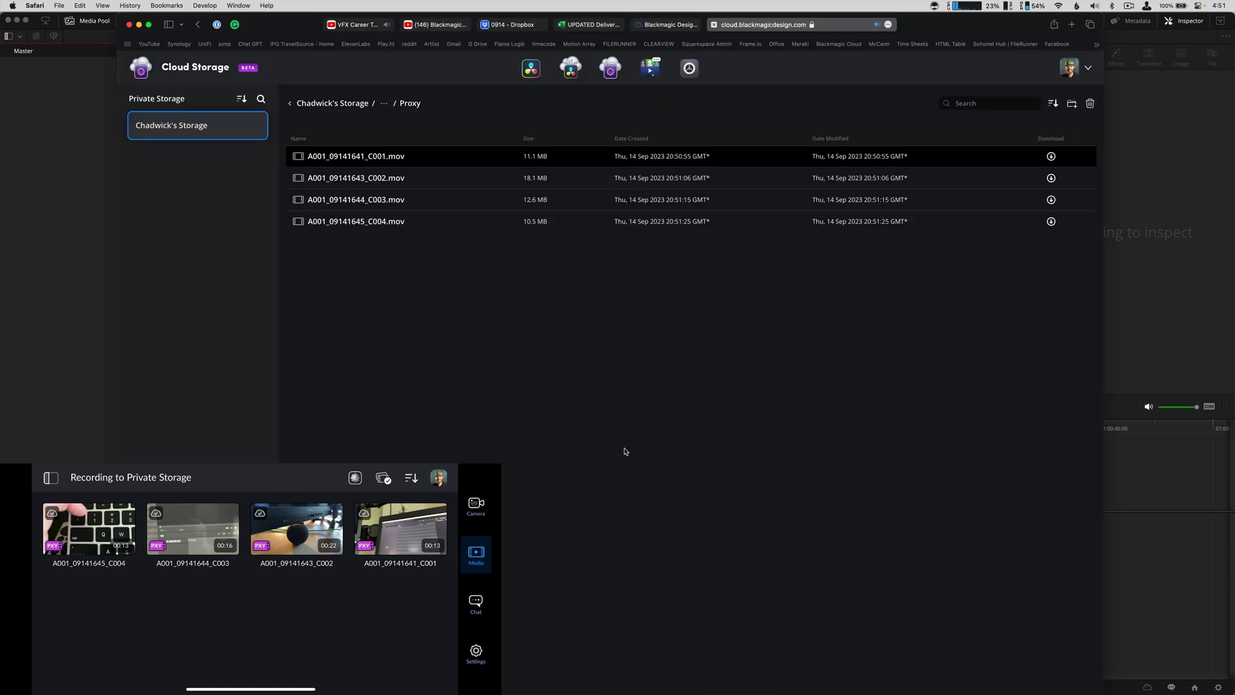
double_click(336, 159)
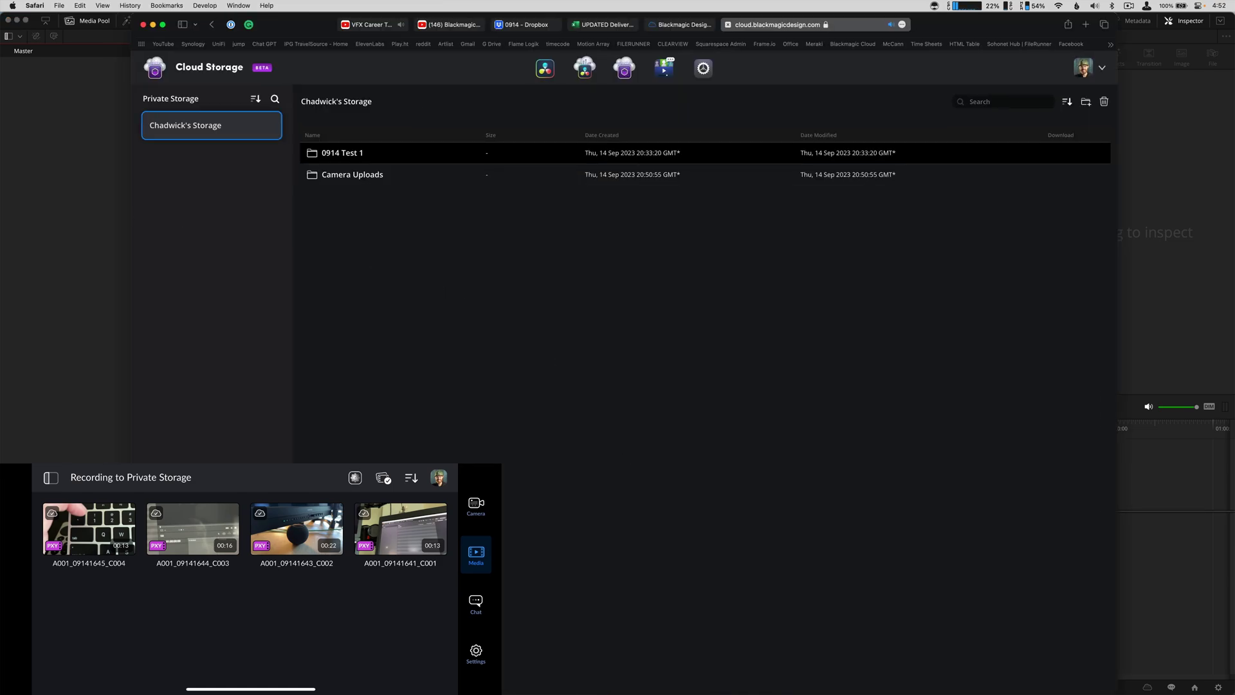
click(19, 347)
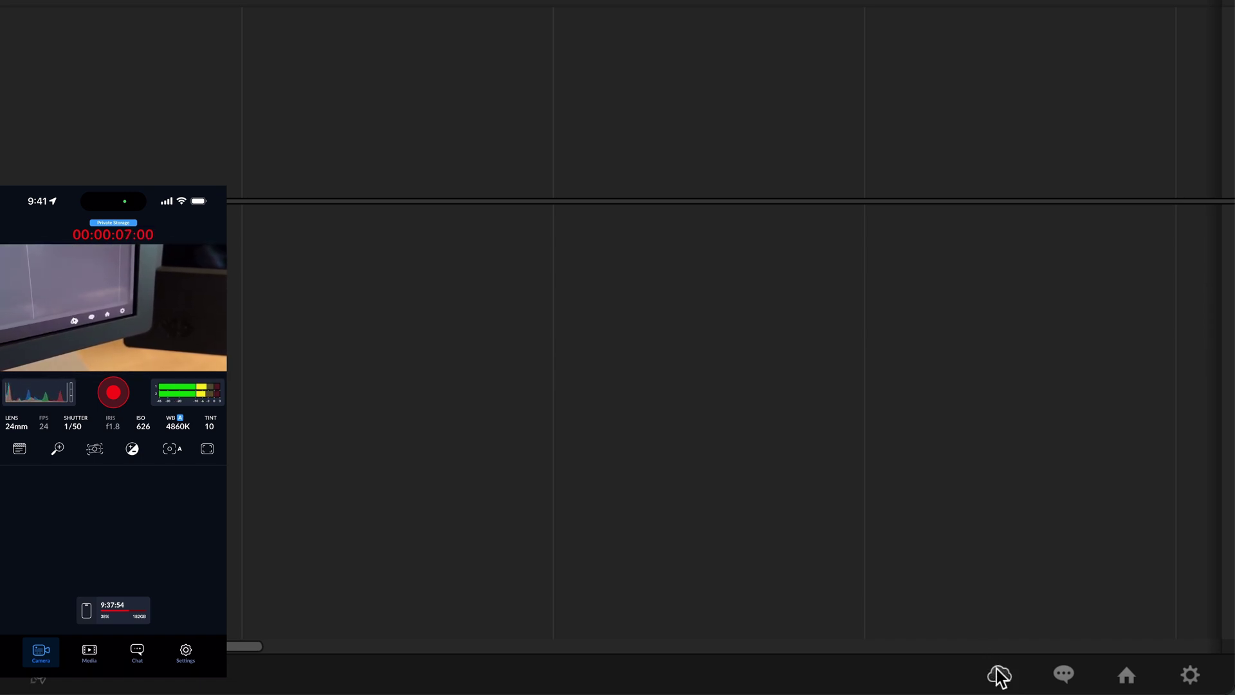
Enable Camera Capture from the Blackmagic Cloud Sync panel for the iPhone Camera Demo 1 project
click(997, 665)
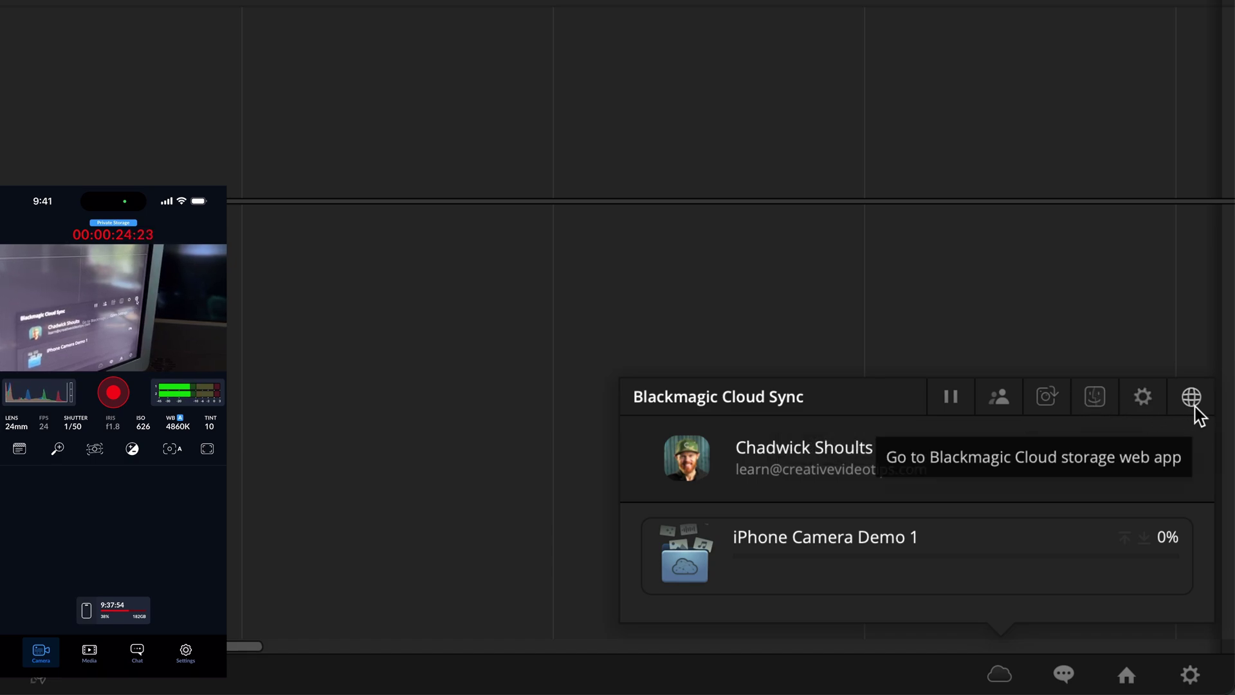
click(1047, 397)
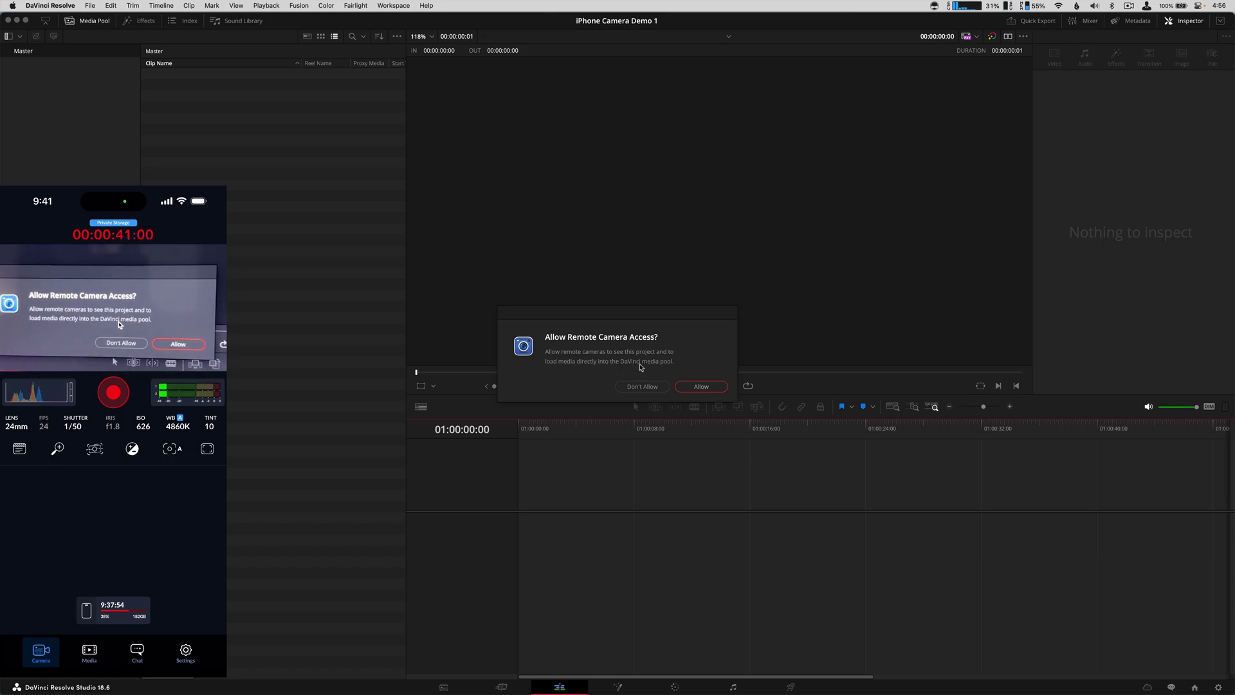
Grant remote cameras access to the DaVinci Resolve project
click(699, 386)
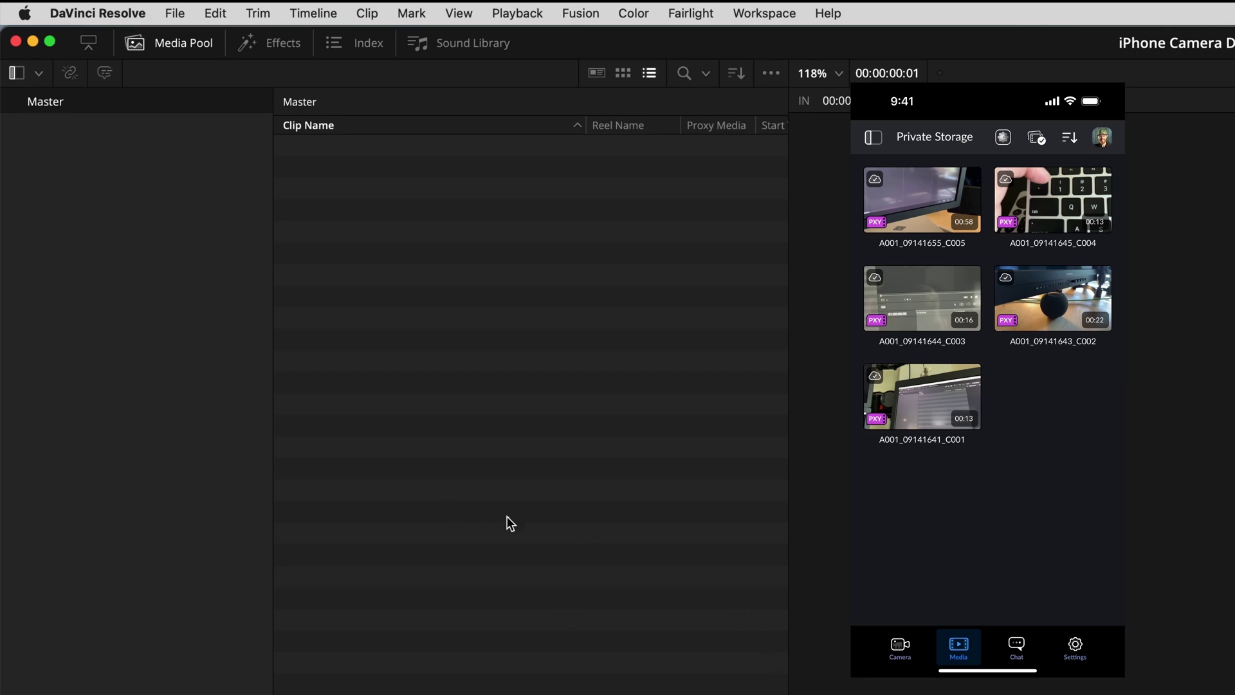
Create a new bin in the media pool and rename it 0914
right_click(430, 346)
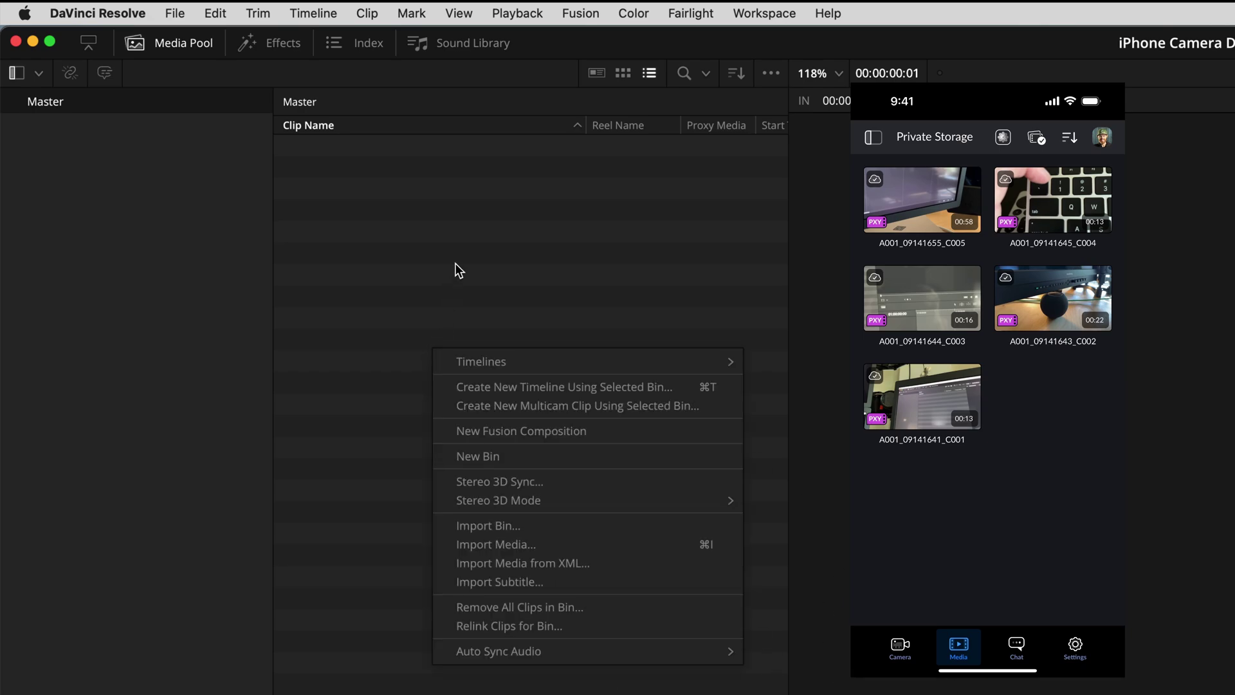
click(506, 456)
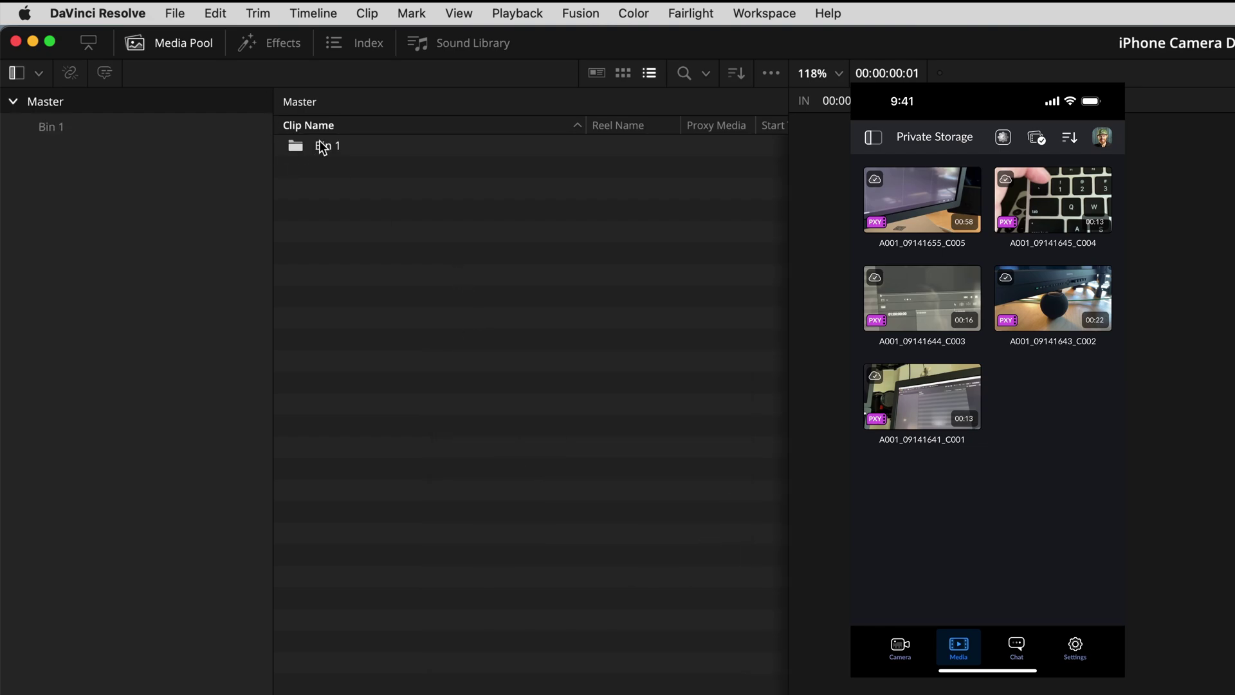
click(325, 145)
click(346, 139)
text(0914)
key(Return)
click(379, 246)
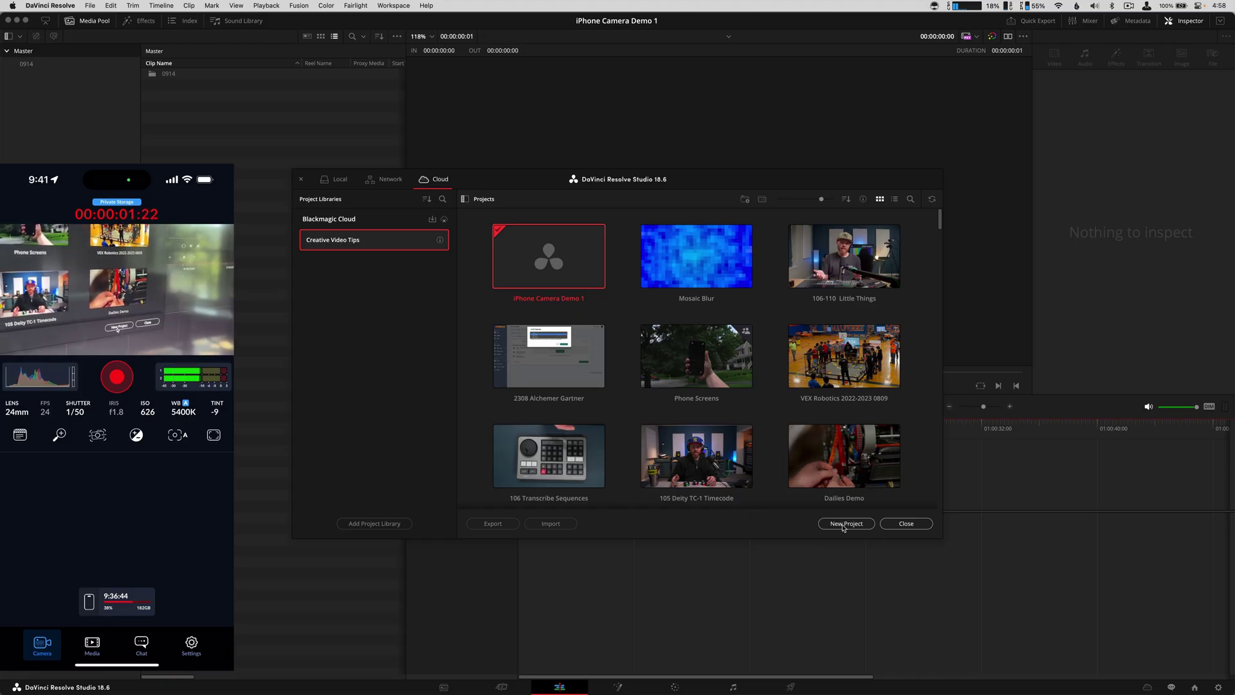
Create the cloud project '0914 test 2' with Allow Remote Cameras Access enabled
click(843, 524)
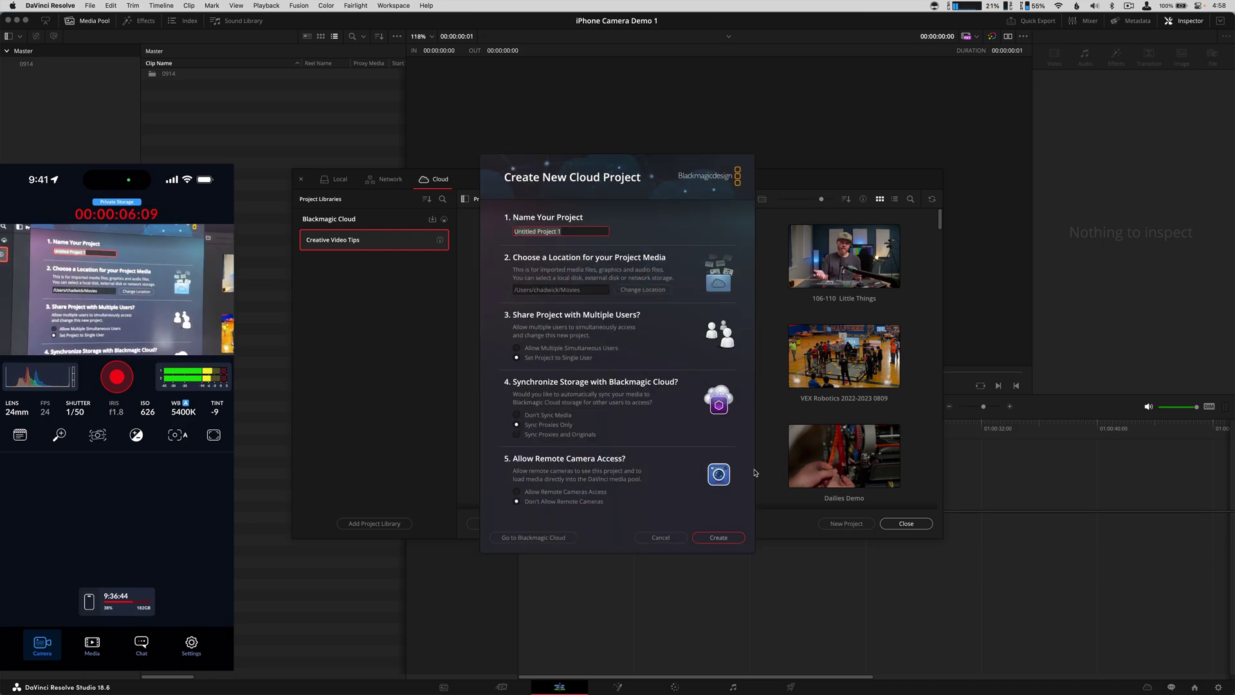
text(0914 test 2)
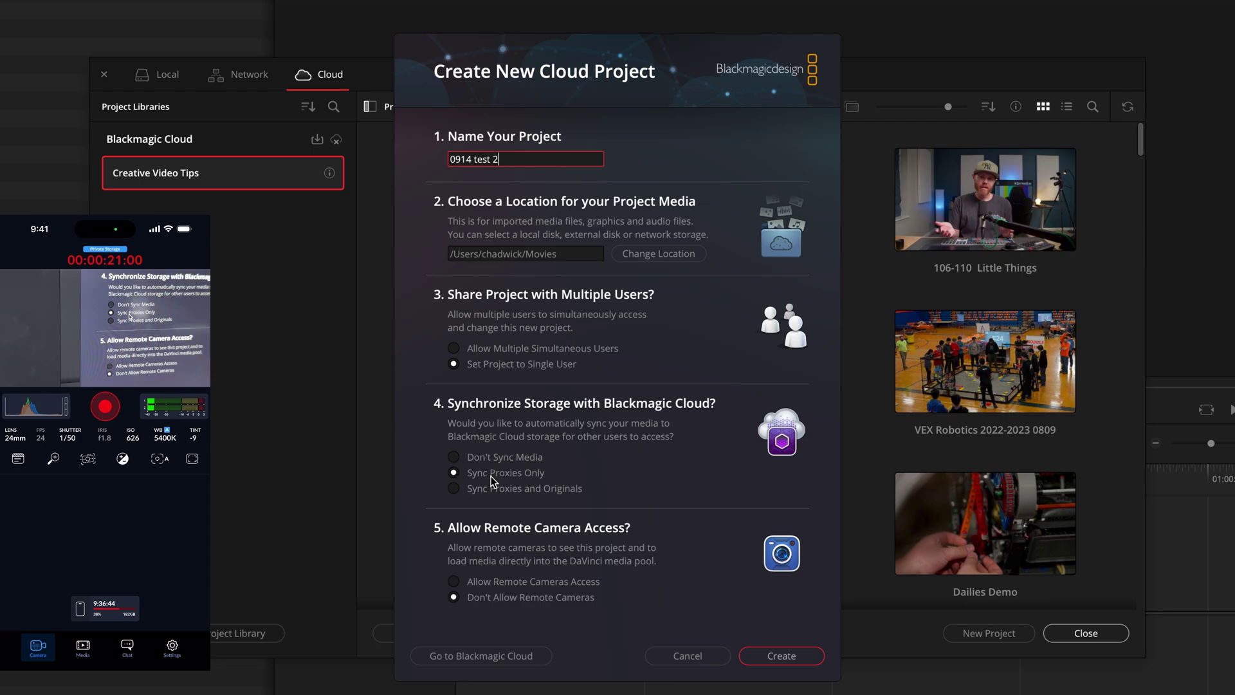
click(503, 584)
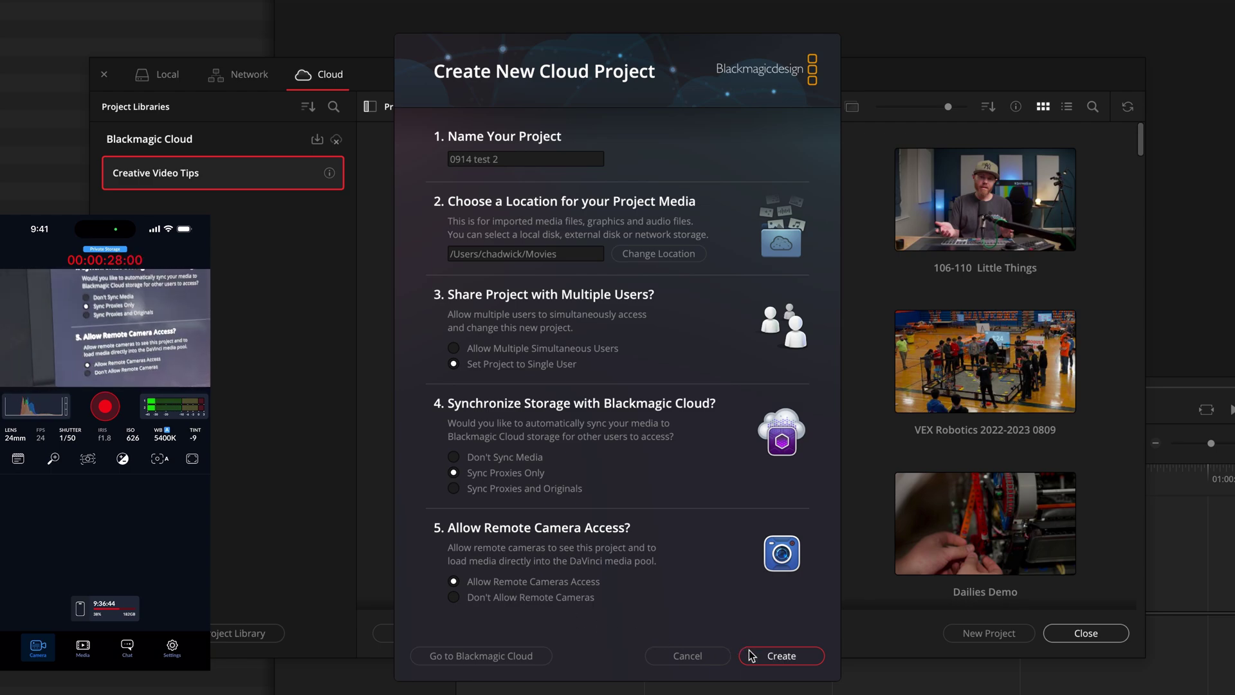
click(781, 655)
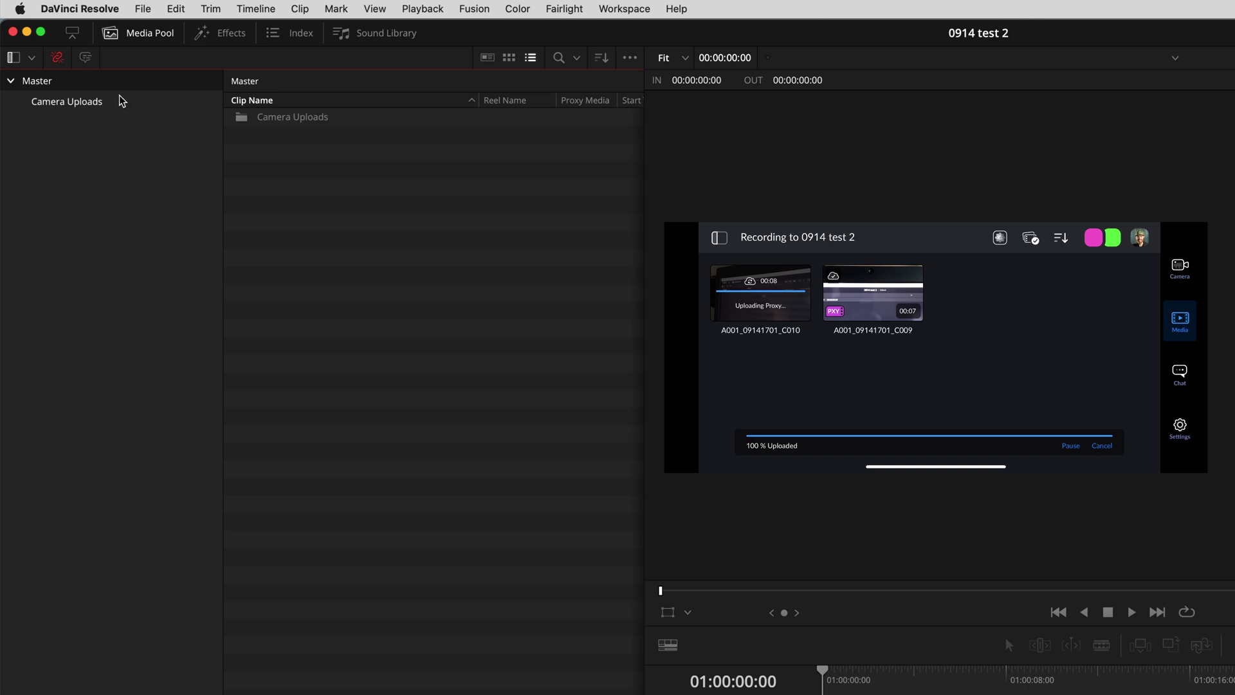
Open the Camera Uploads bin, load clip A001_09141701_C009.mov, and resize the Clip Name and Reel Name columns
double_click(303, 115)
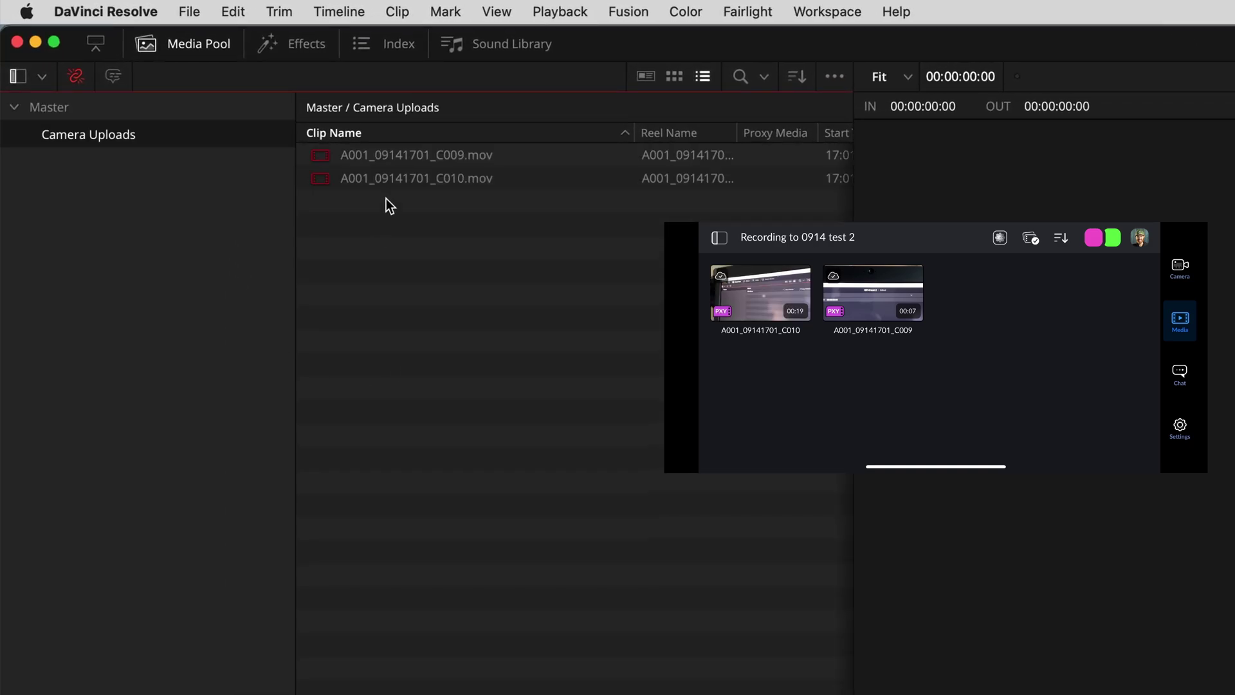
click(383, 162)
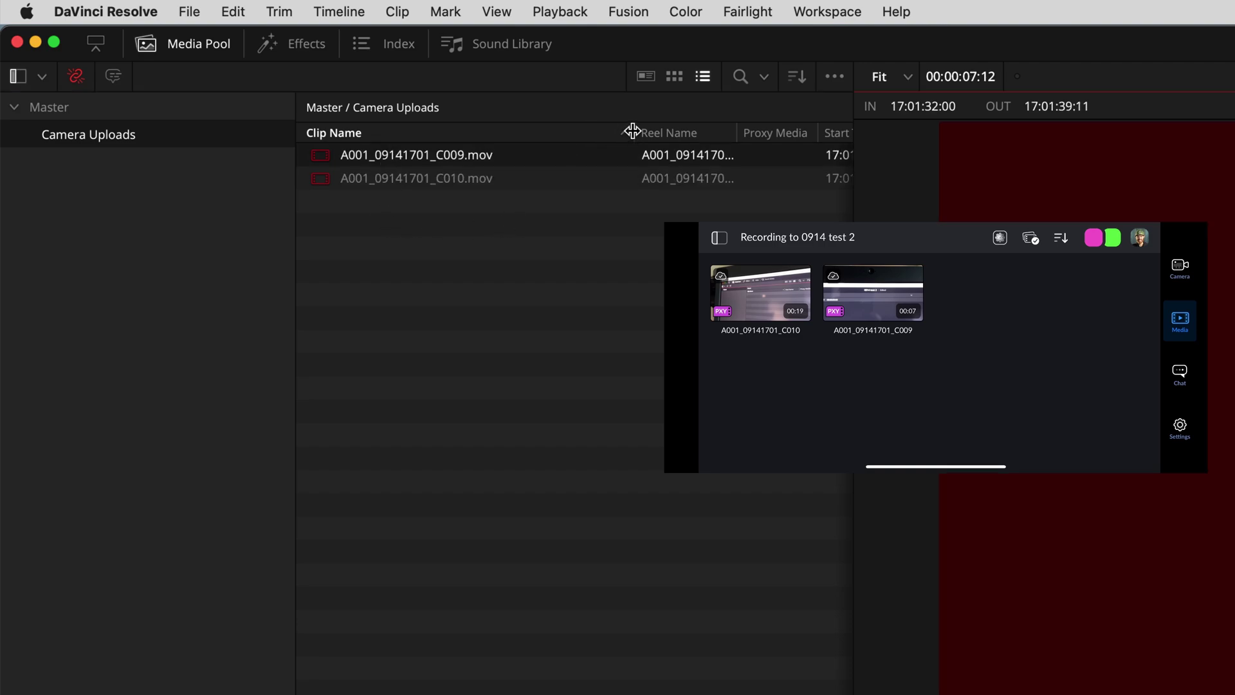
drag(633, 131, 576, 132)
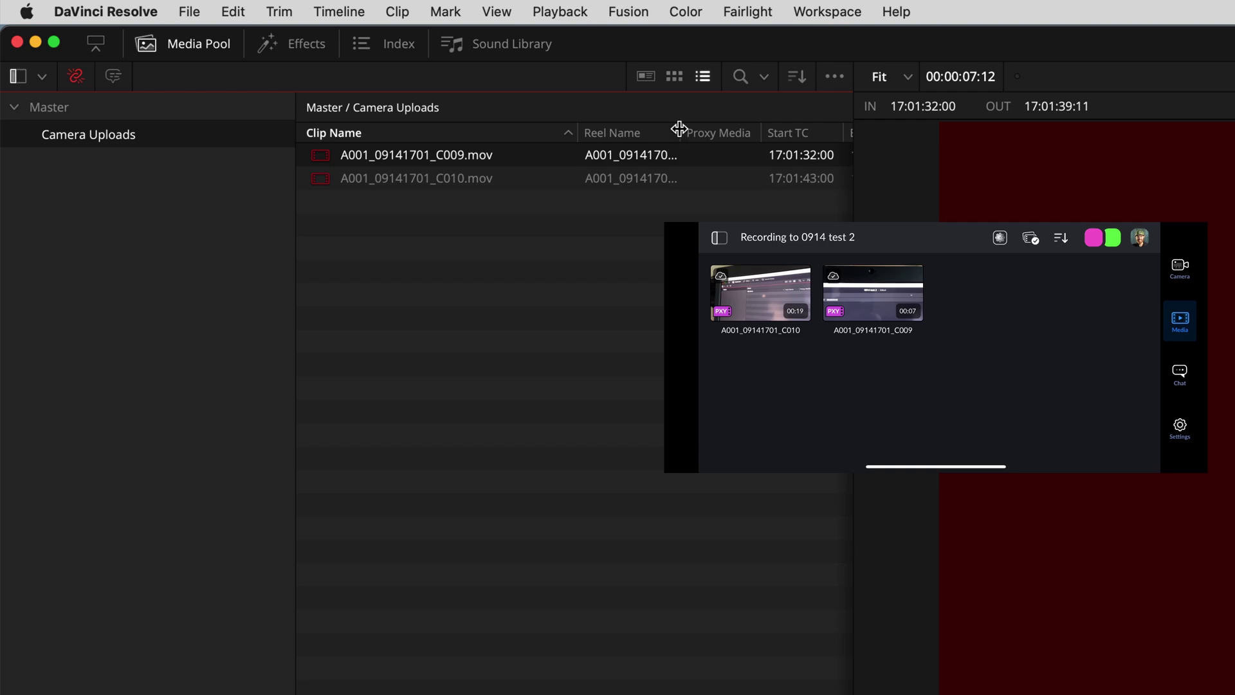
drag(680, 129, 689, 130)
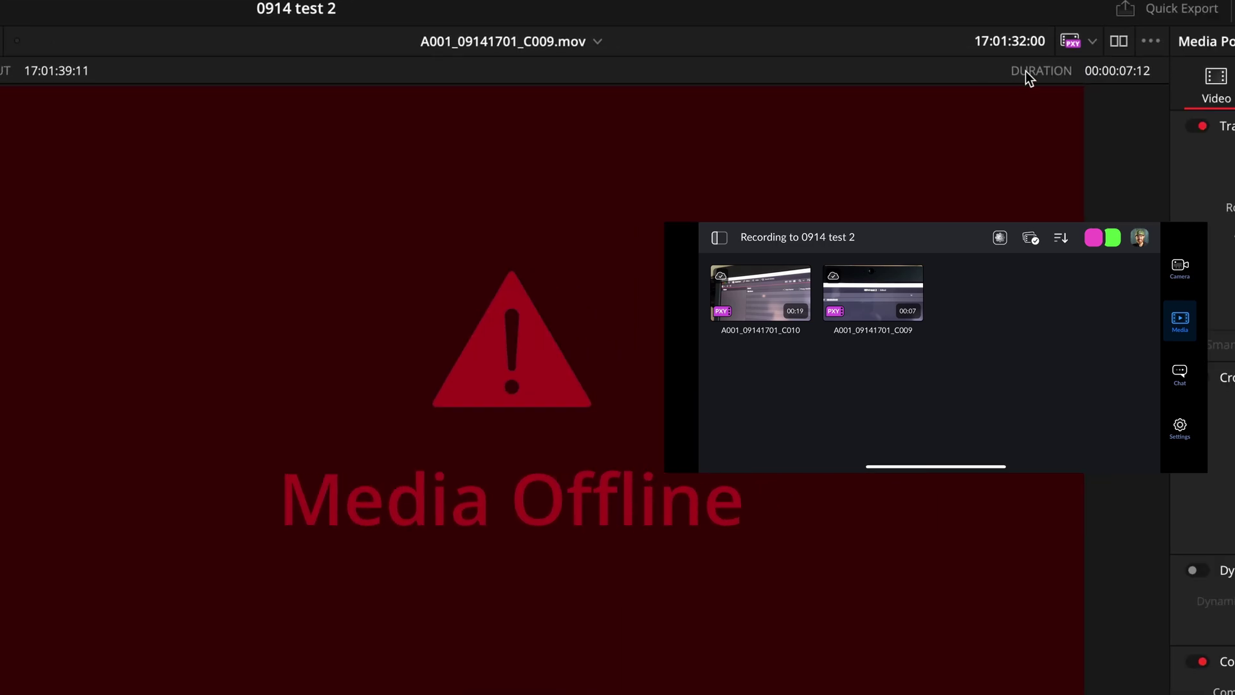
Set proxy playback to Prefer Camera Originals
click(1071, 41)
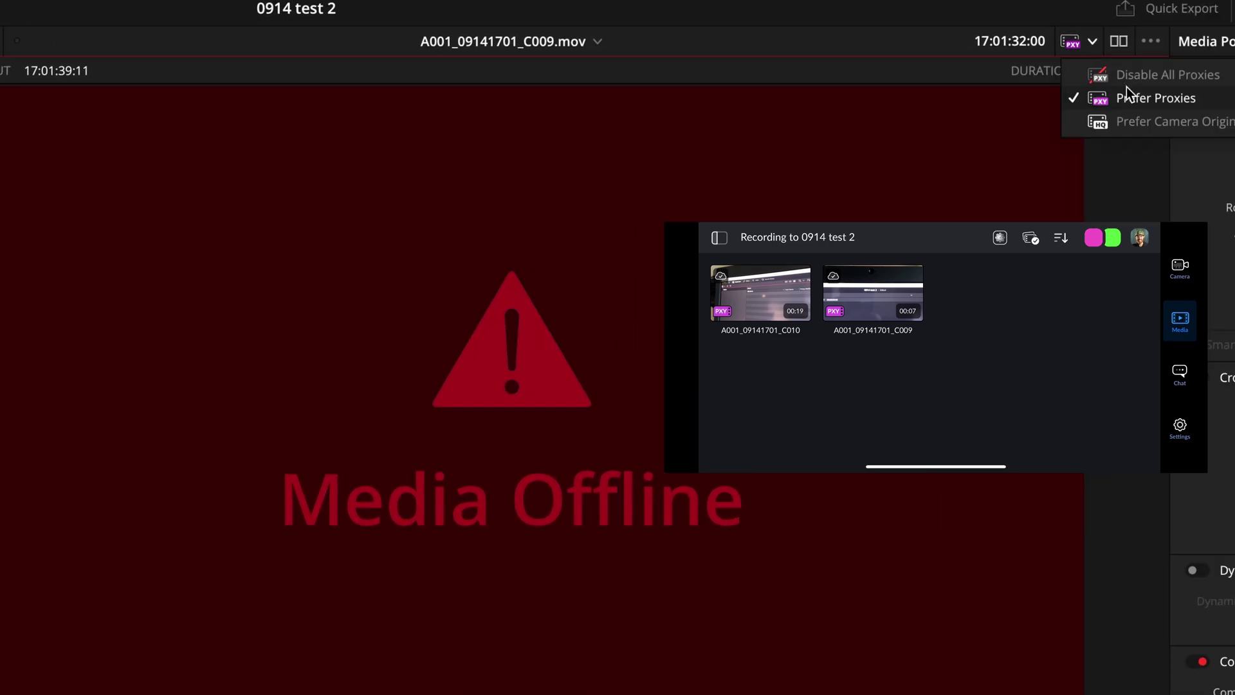
click(1126, 88)
click(1091, 43)
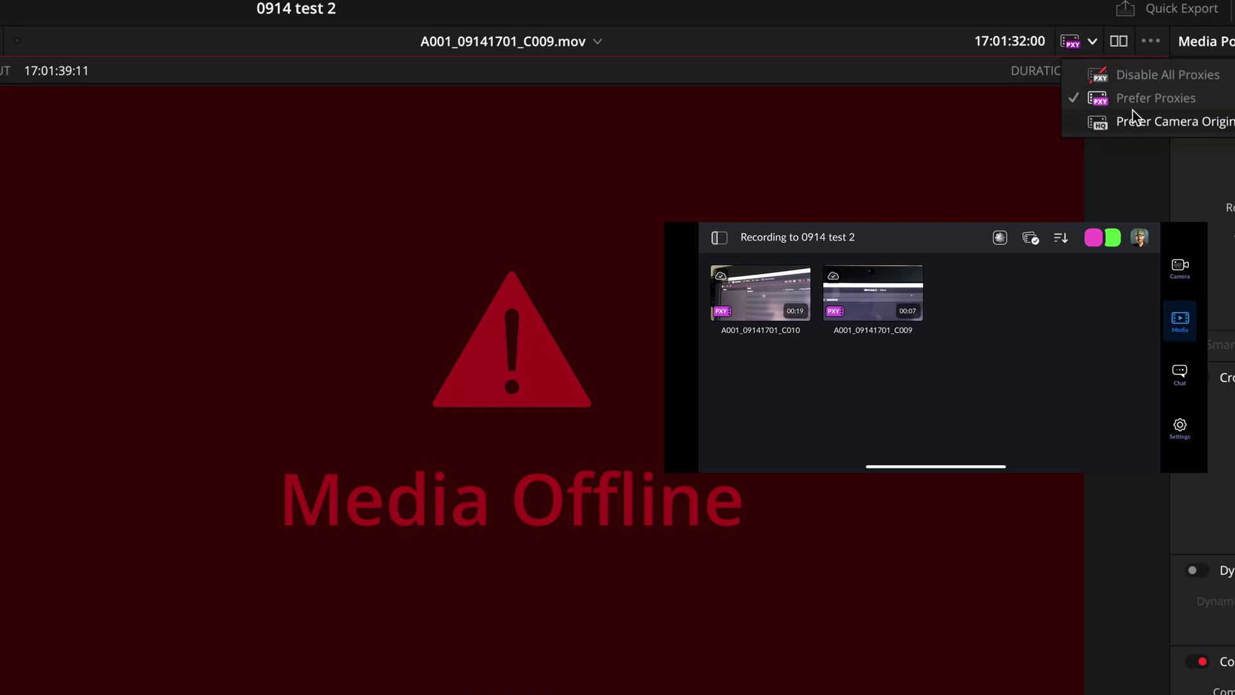
click(1132, 110)
click(1089, 44)
click(1152, 98)
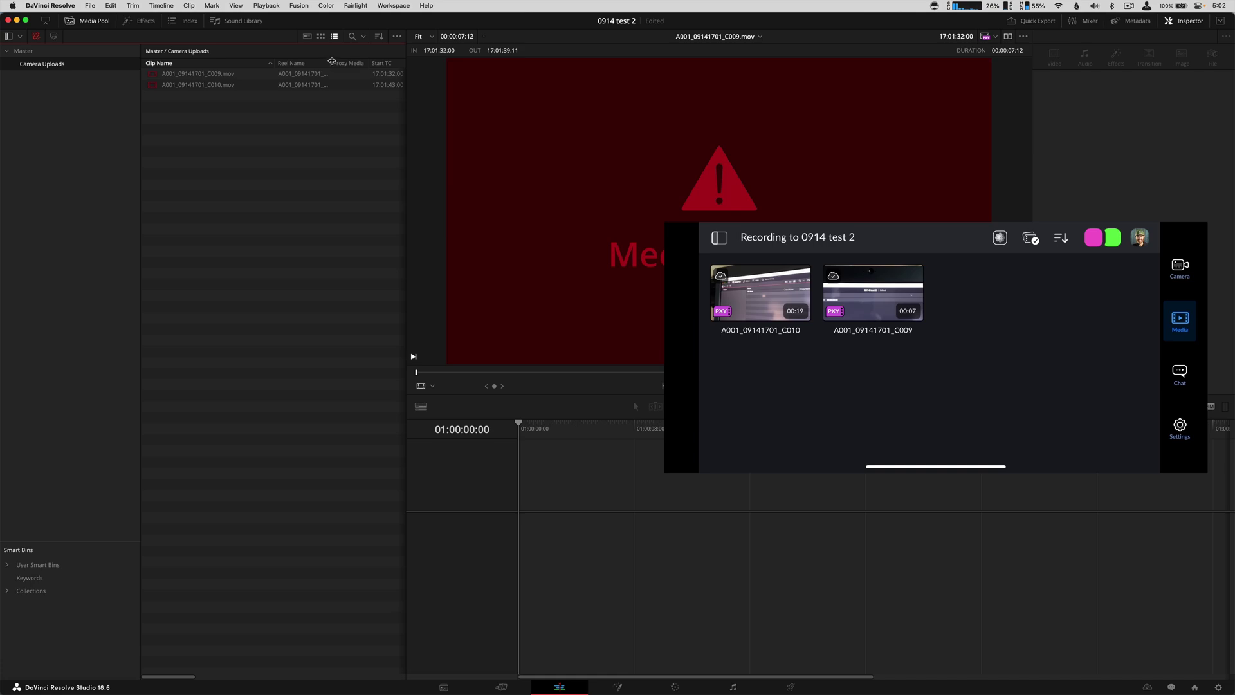
Widen the Reel Name column and select both clips C009 and C010
drag(332, 60, 348, 63)
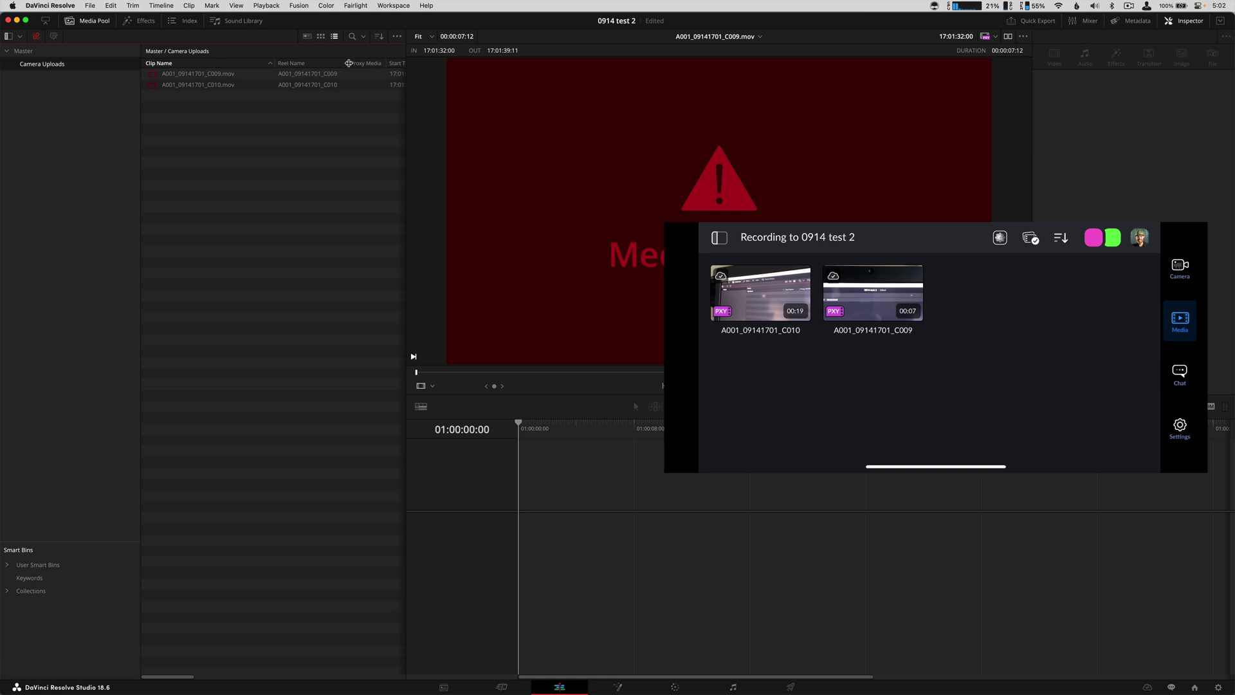
click(228, 75)
click(215, 85)
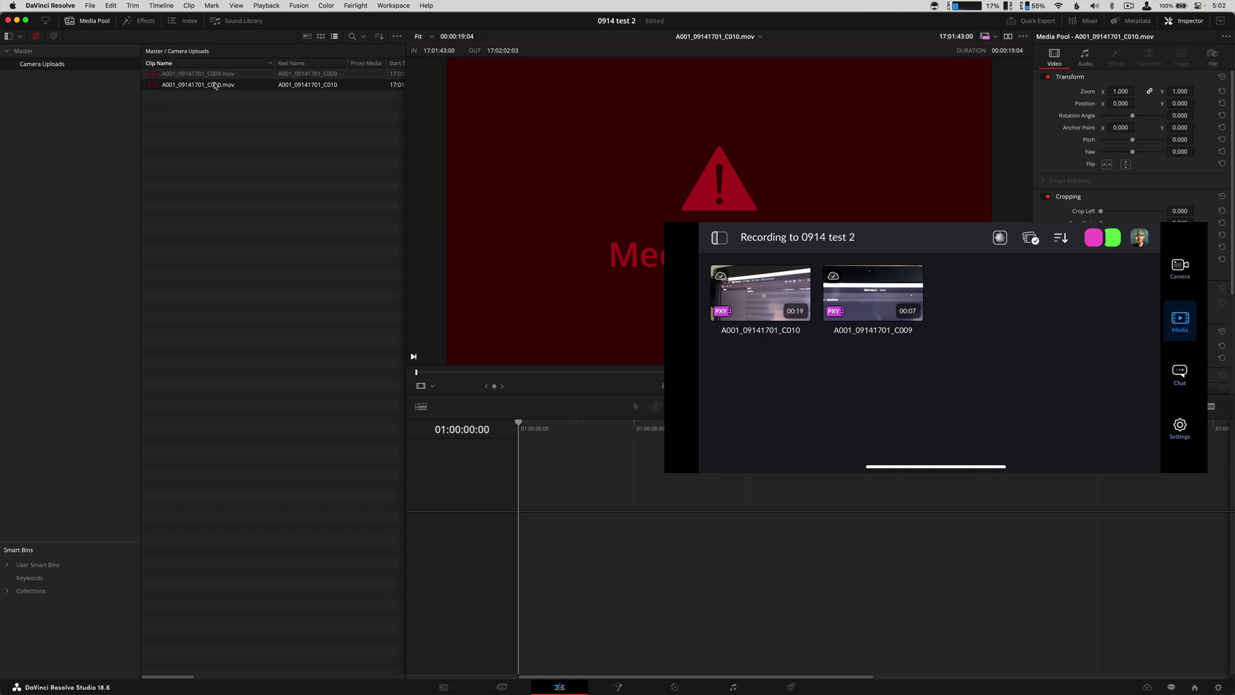
click(218, 74)
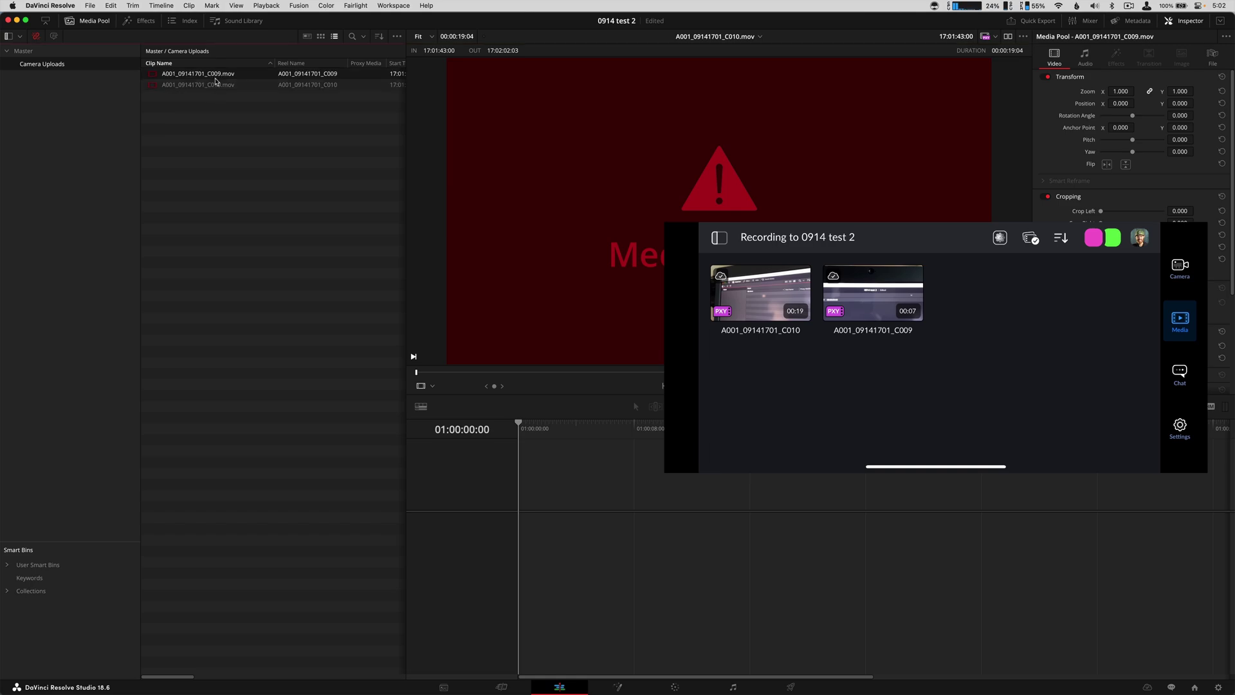
shift+click(216, 84)
Create Timeline 1 from the selected C009 and C010 clips and fit them to view
right_click(215, 78)
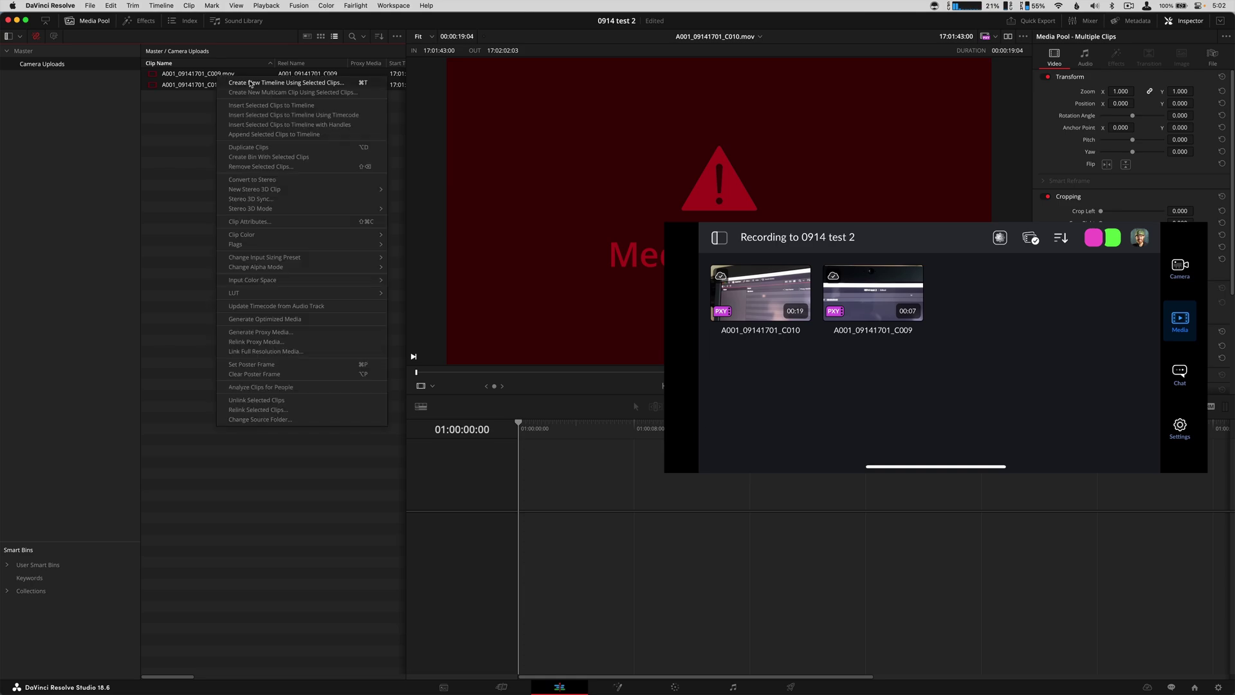
click(264, 83)
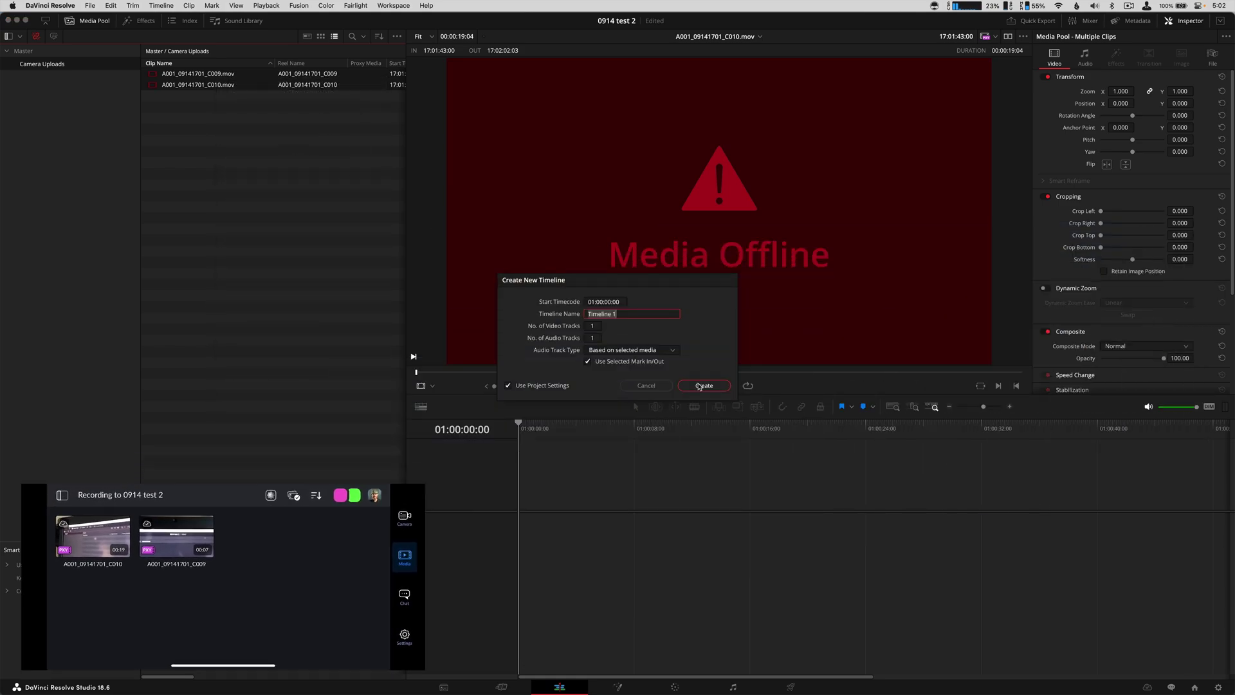
click(689, 384)
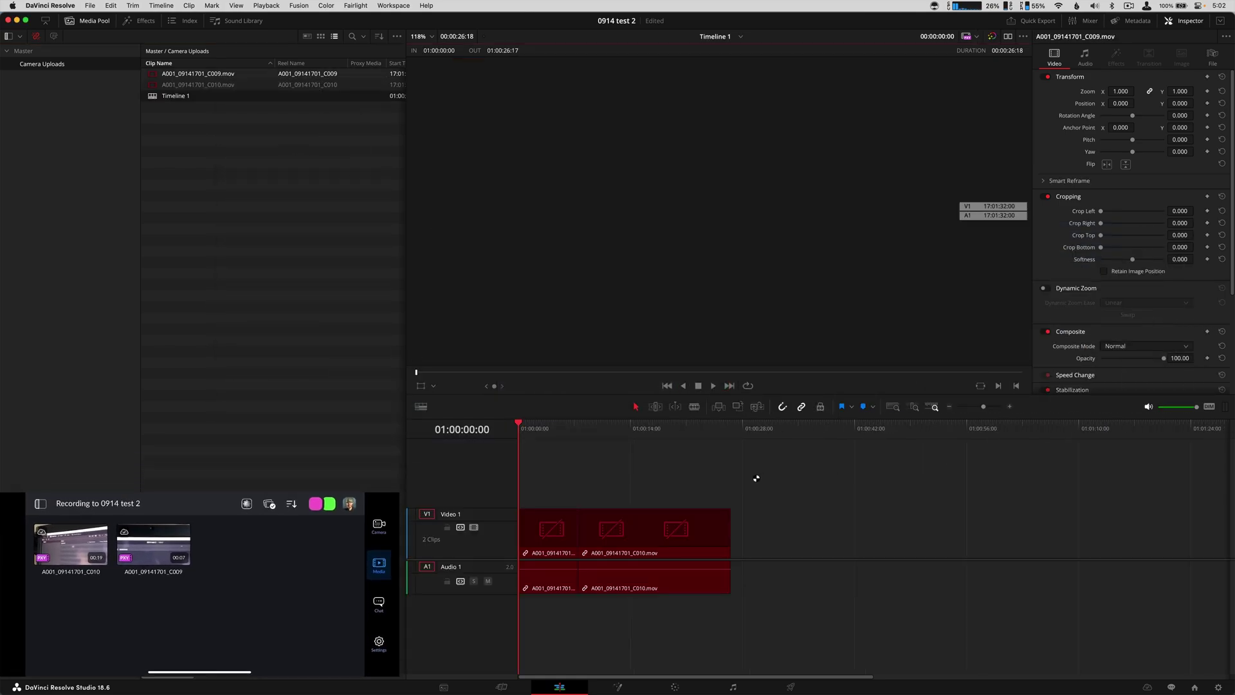
key(shift+z)
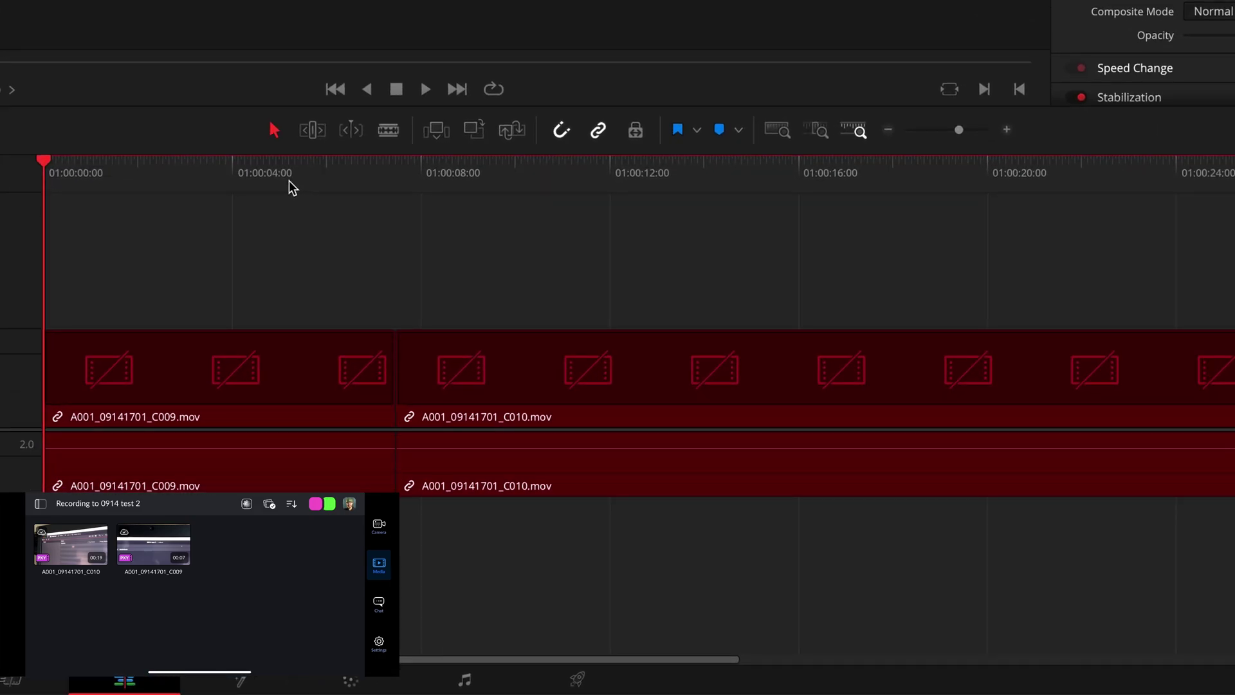
click(645, 435)
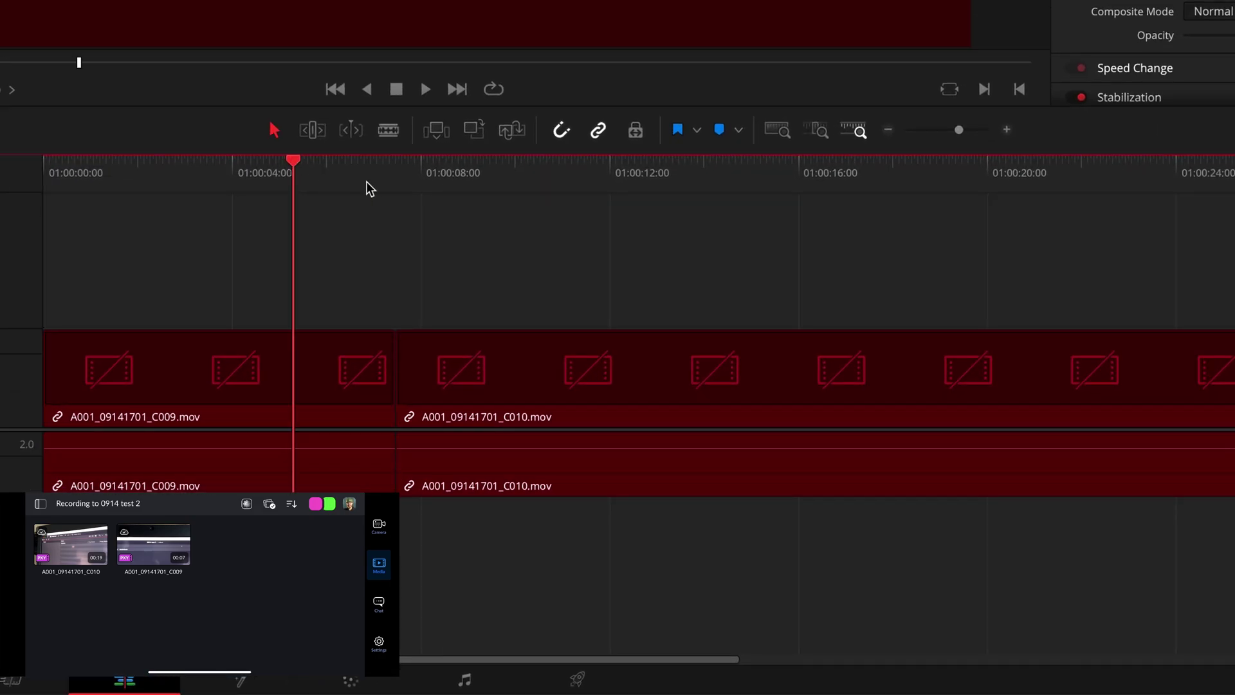
click(523, 188)
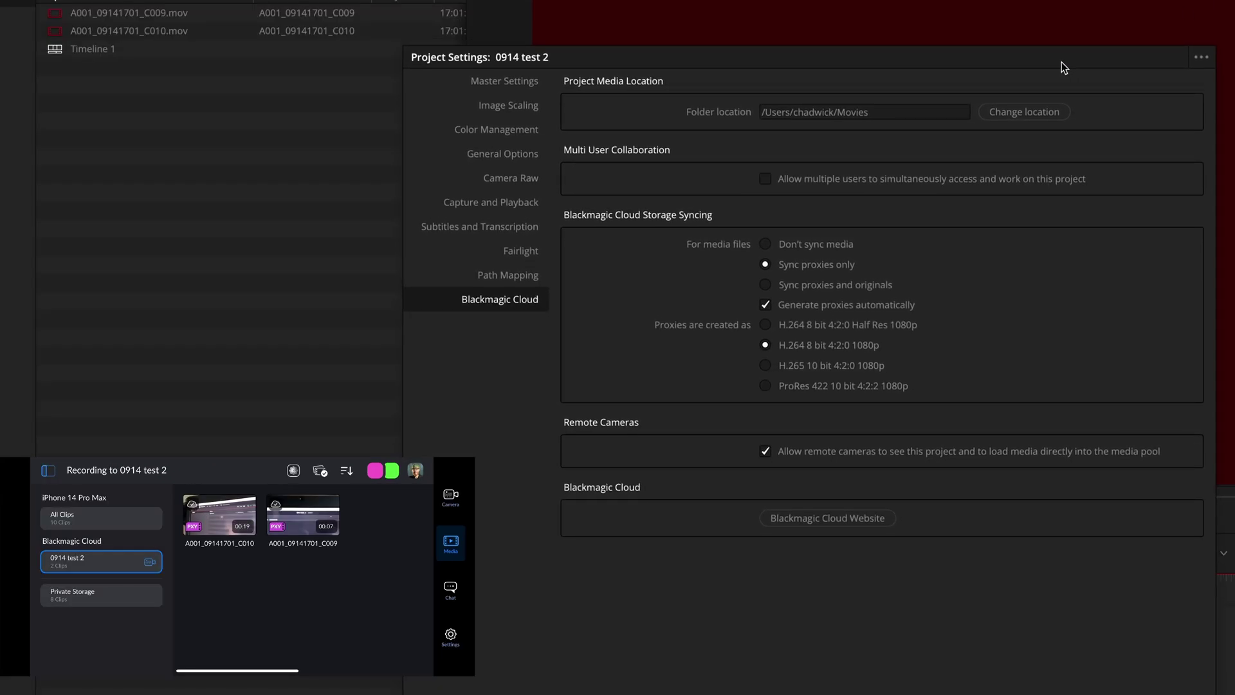
Check Path Mapping, then browse the project media location and expand the 0914 test 2 folder
click(506, 277)
click(513, 299)
click(1024, 112)
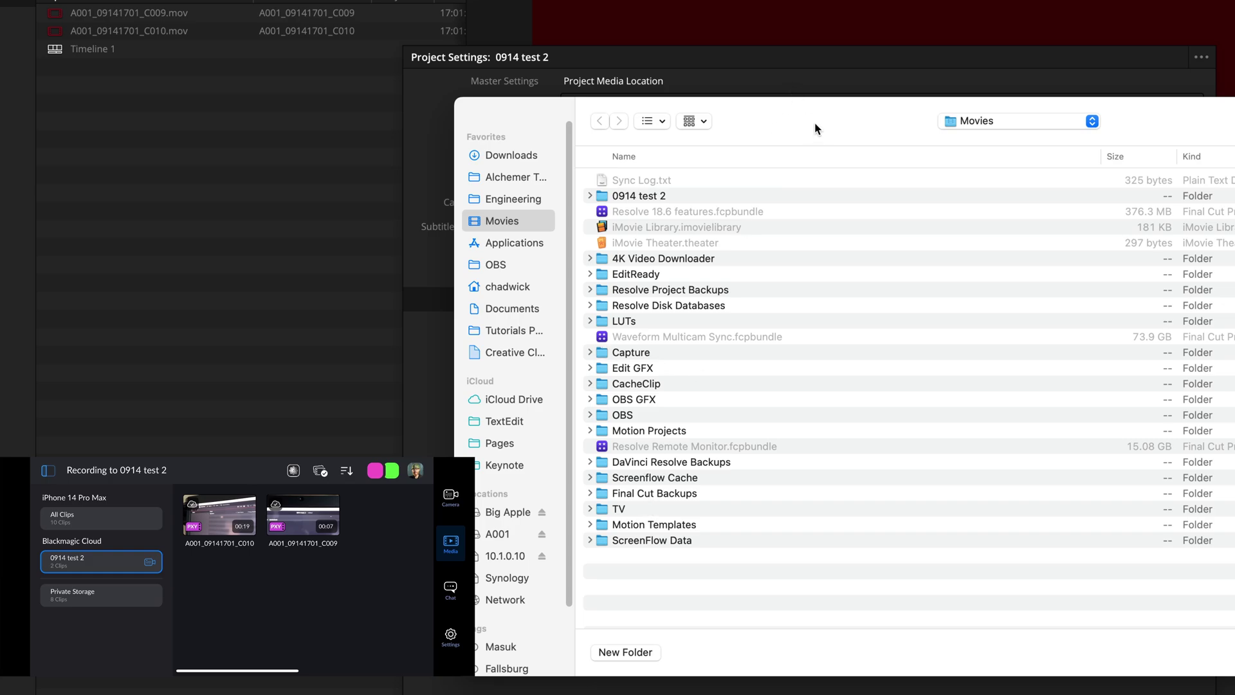
drag(814, 123, 805, 183)
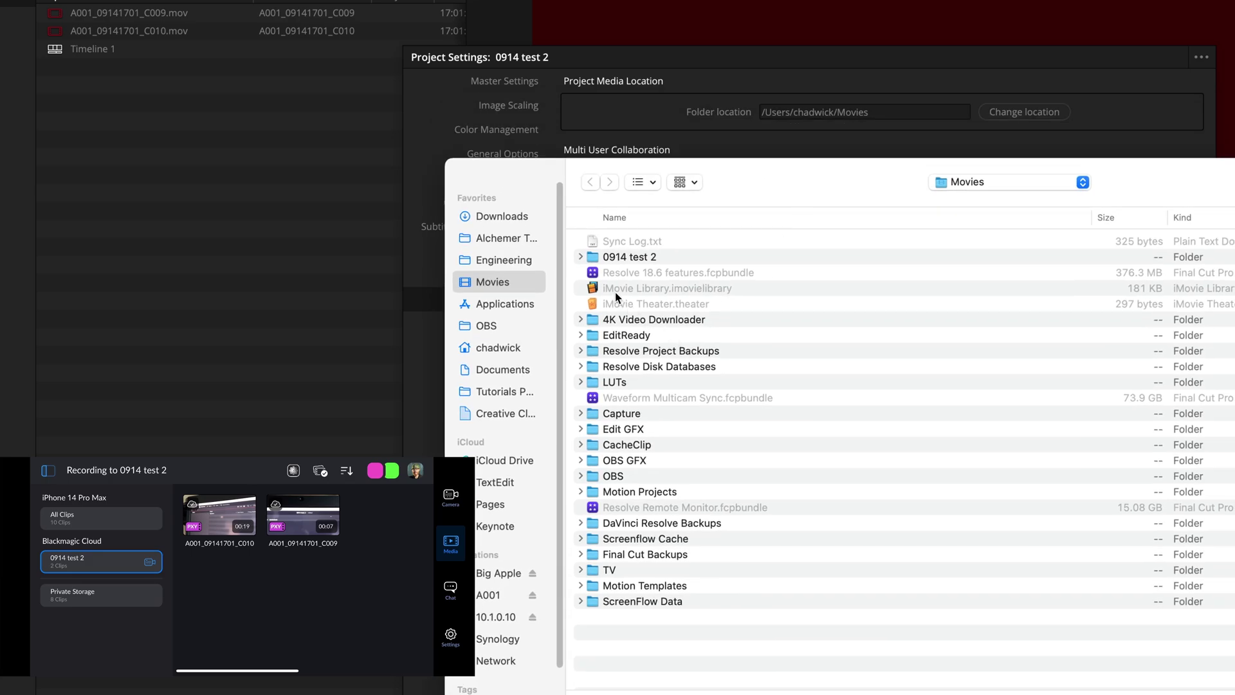
click(581, 257)
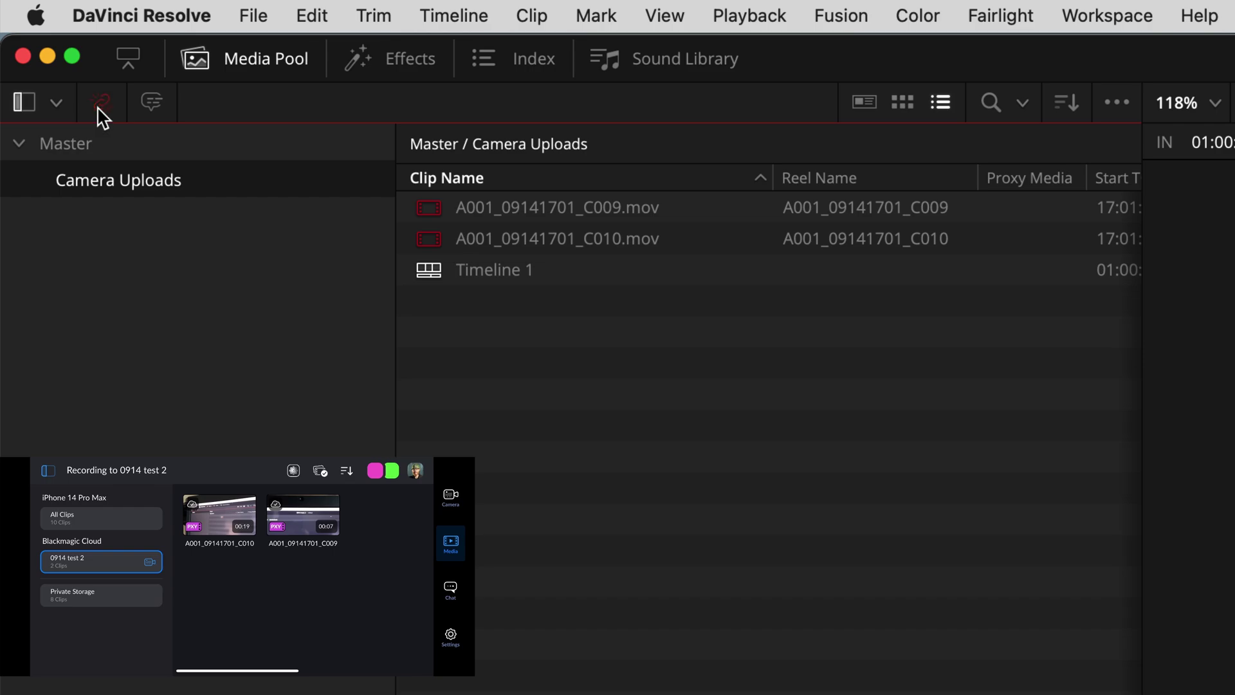
Relink the offline clips C009 and C010 to the Proxy folder
click(100, 101)
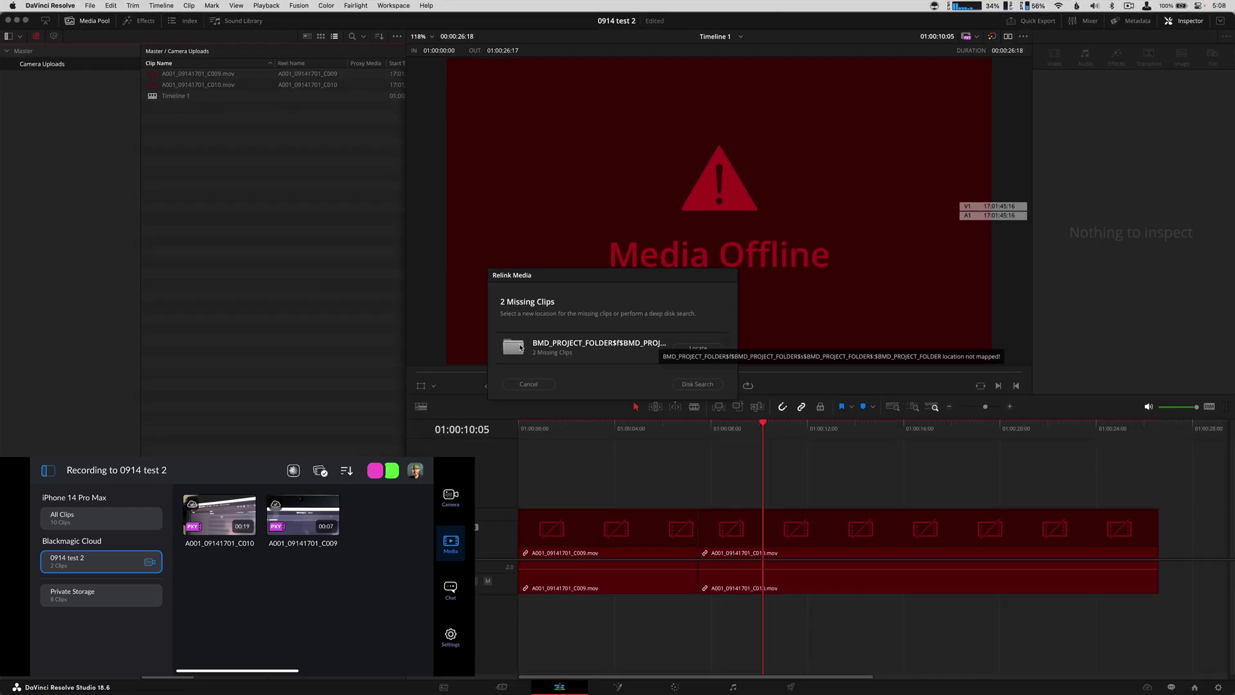
click(700, 351)
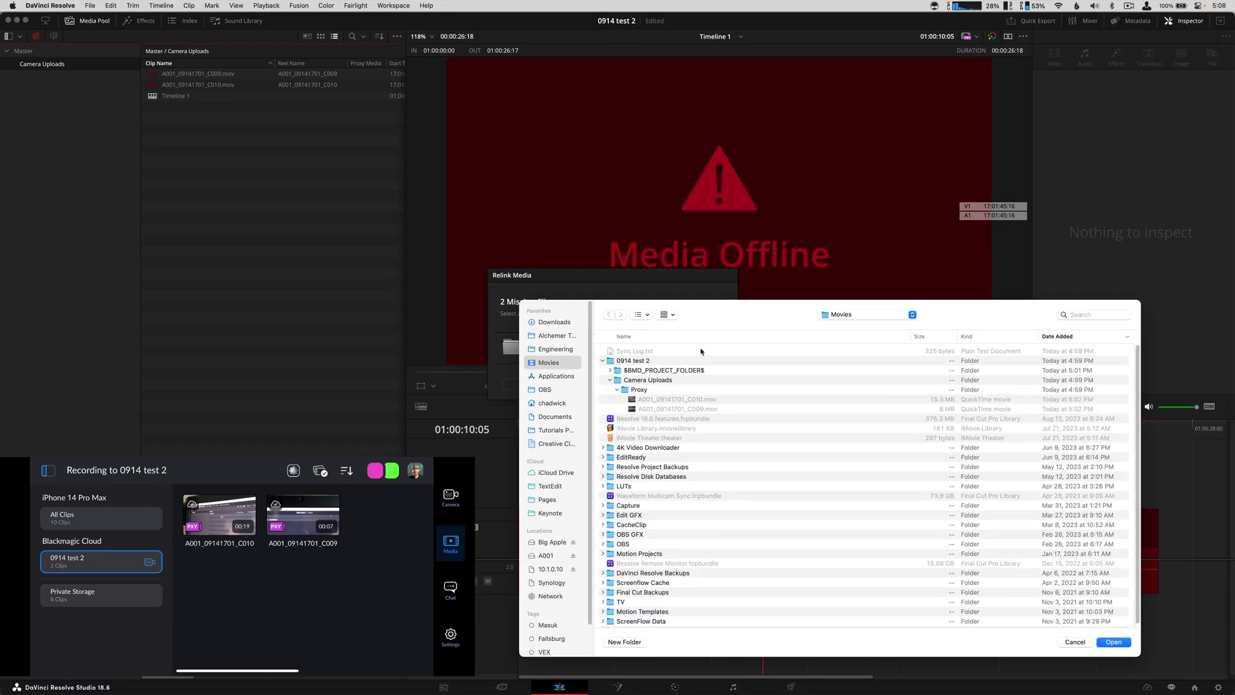
click(640, 390)
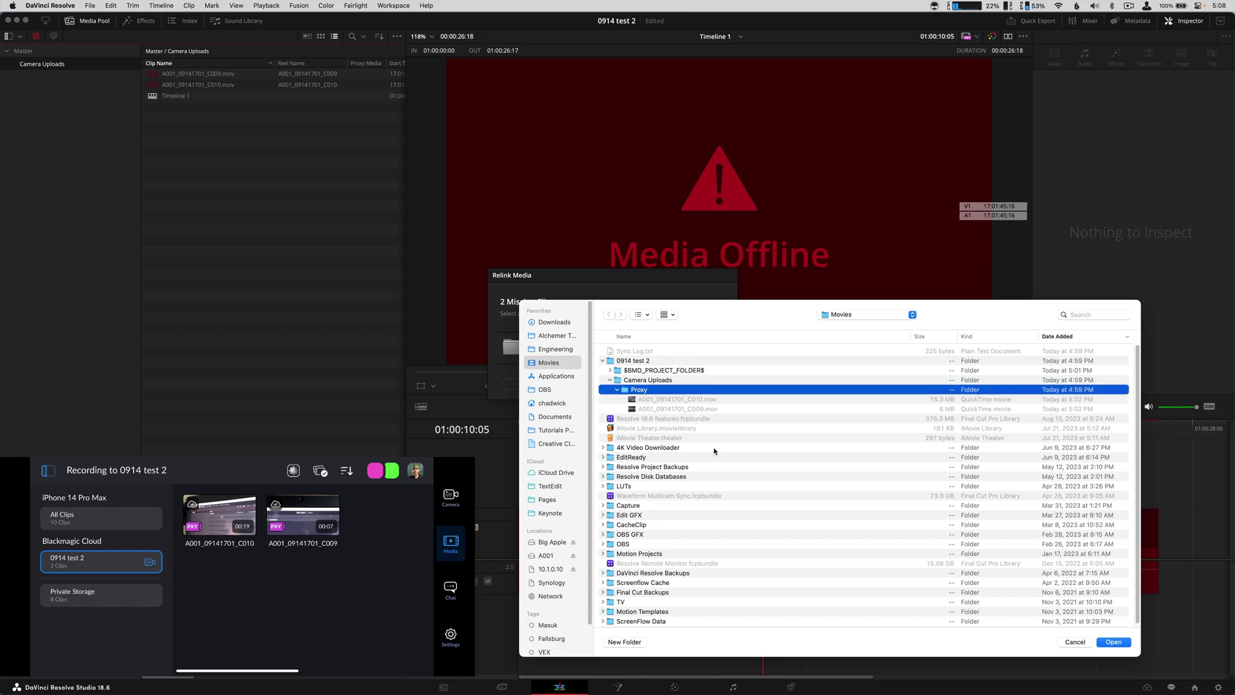
click(1113, 641)
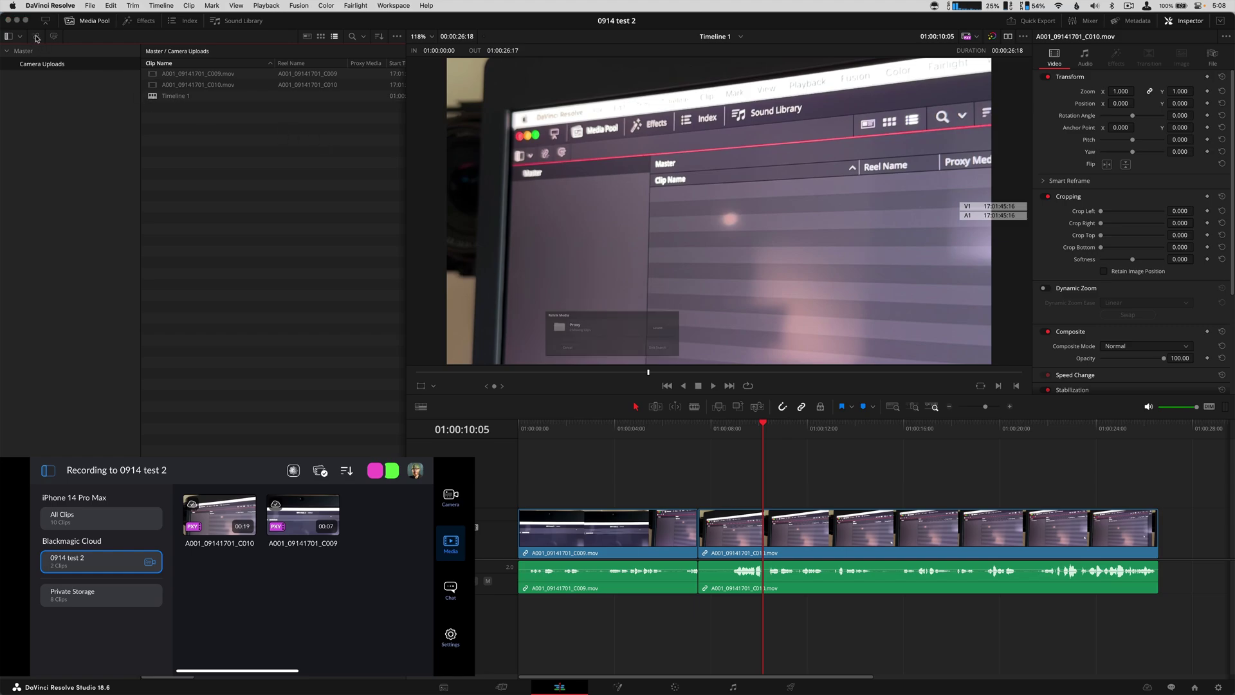
Scrub Timeline 1 from 01:00:09:14 to 01:00:11:01 to check the clips play
click(528, 359)
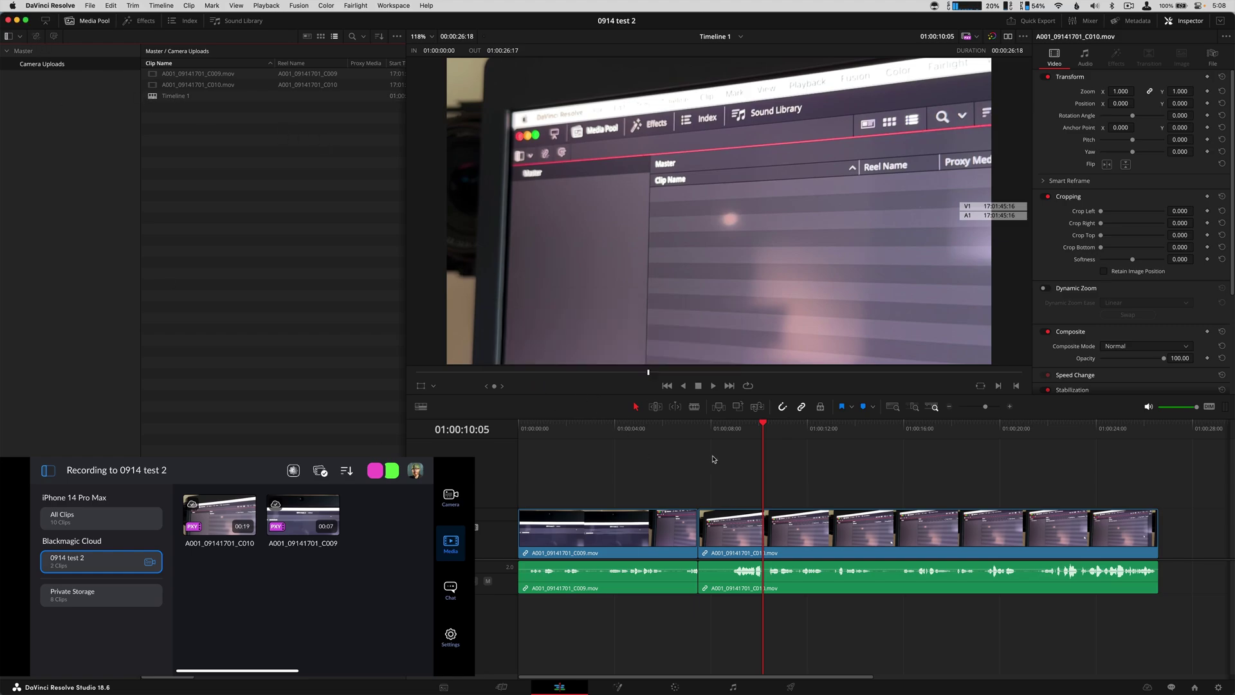
click(747, 435)
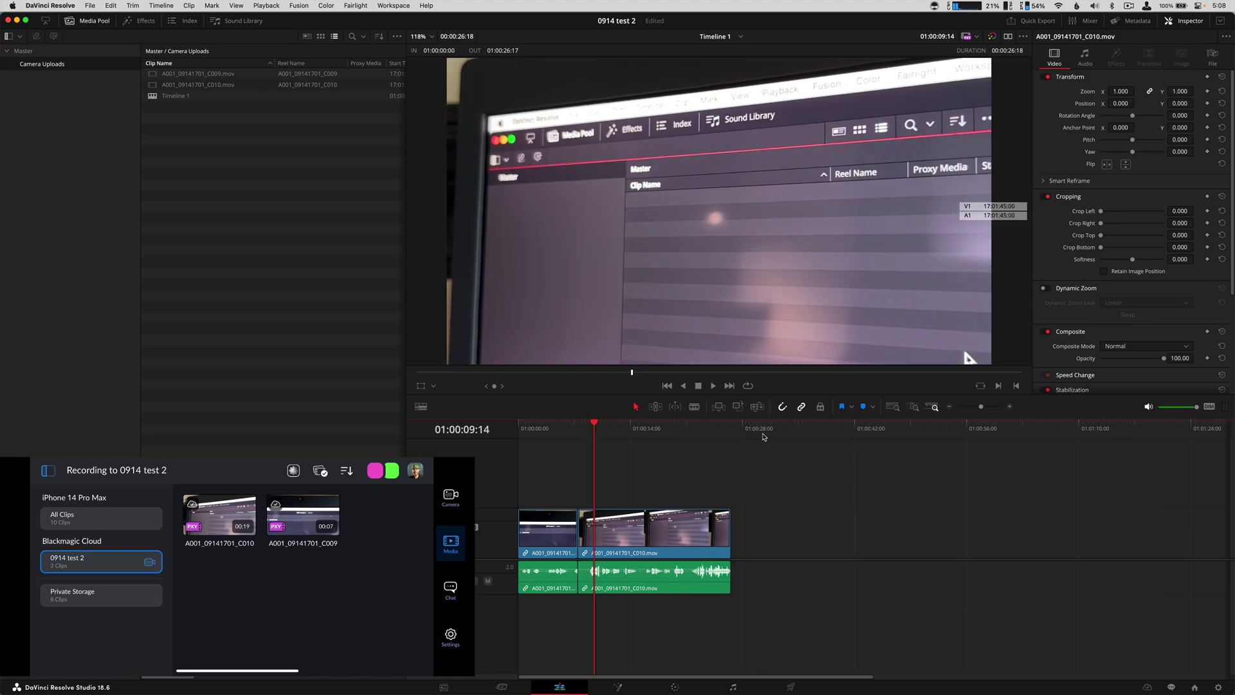
drag(647, 439, 784, 444)
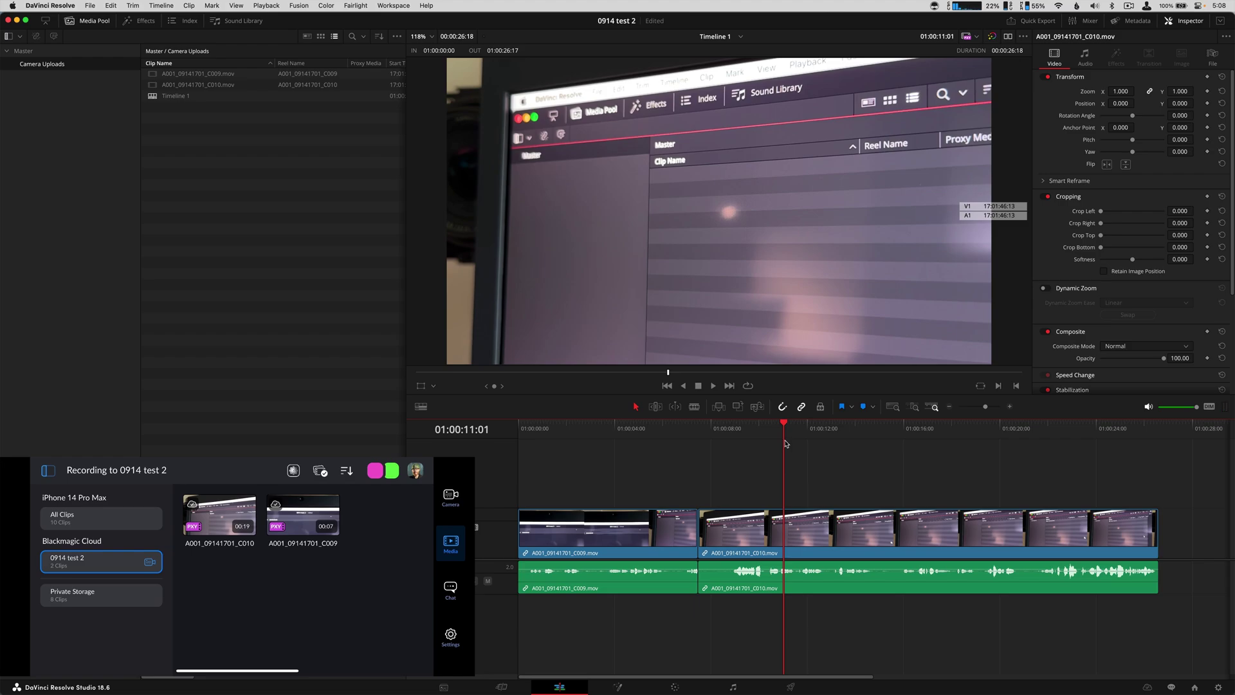
click(334, 207)
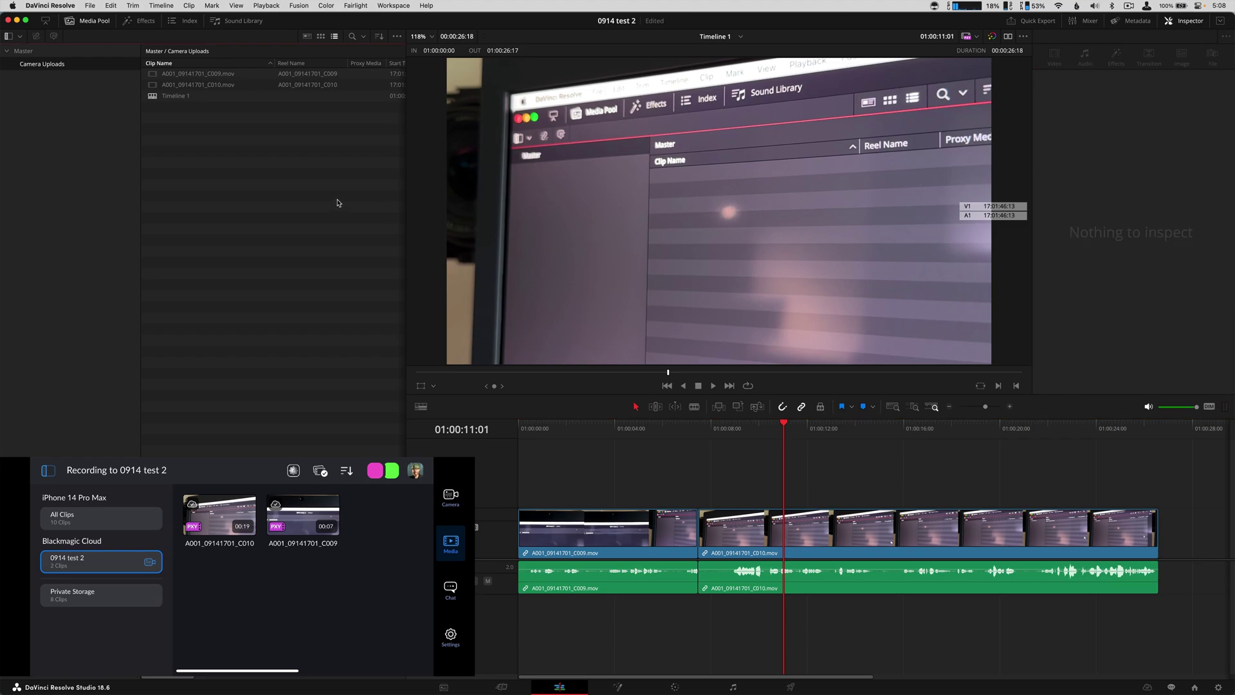
Switch proxy playback to Prefer Camera Originals and return the playhead to 01:00:09:20
click(978, 38)
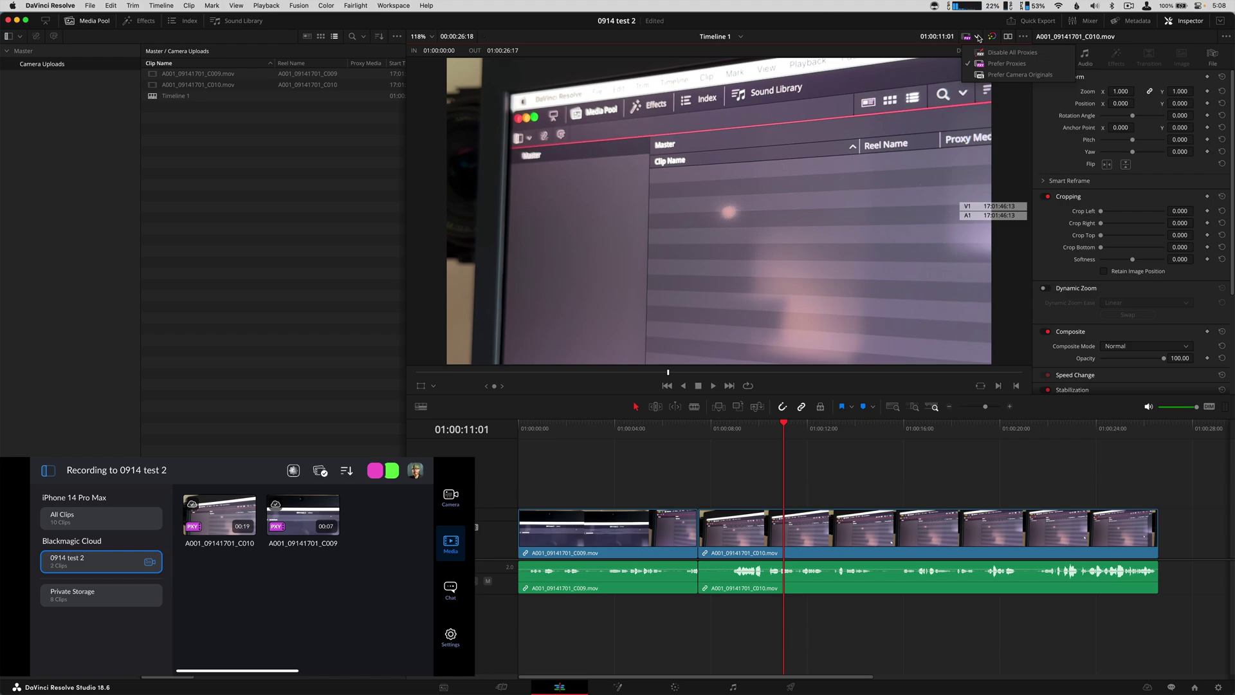
click(998, 73)
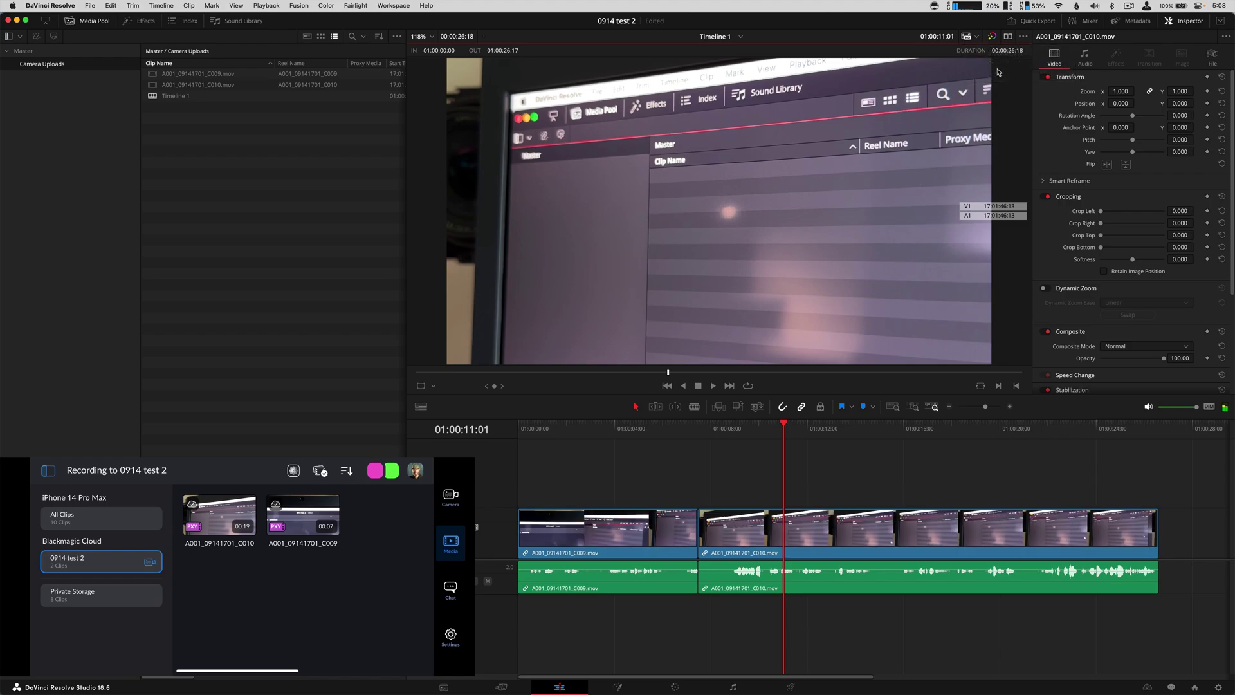
click(752, 433)
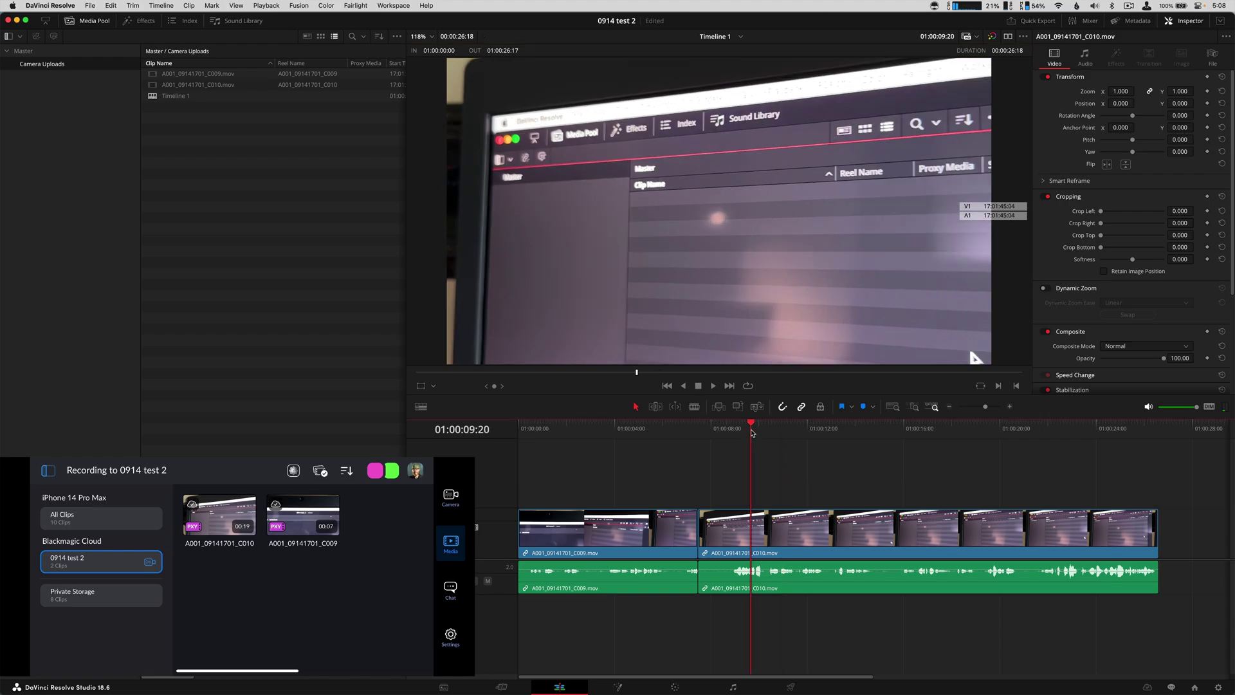